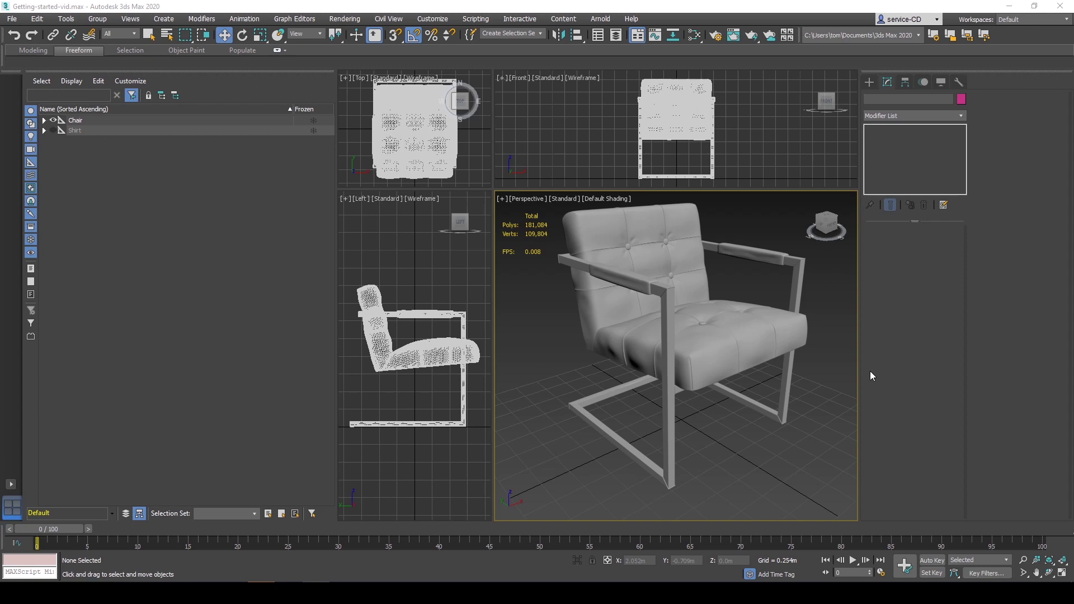
- Select the chair's chairSeating mesh and jump the Modifier List to Unwrap UVW
middle_drag(711, 336, 678, 346)
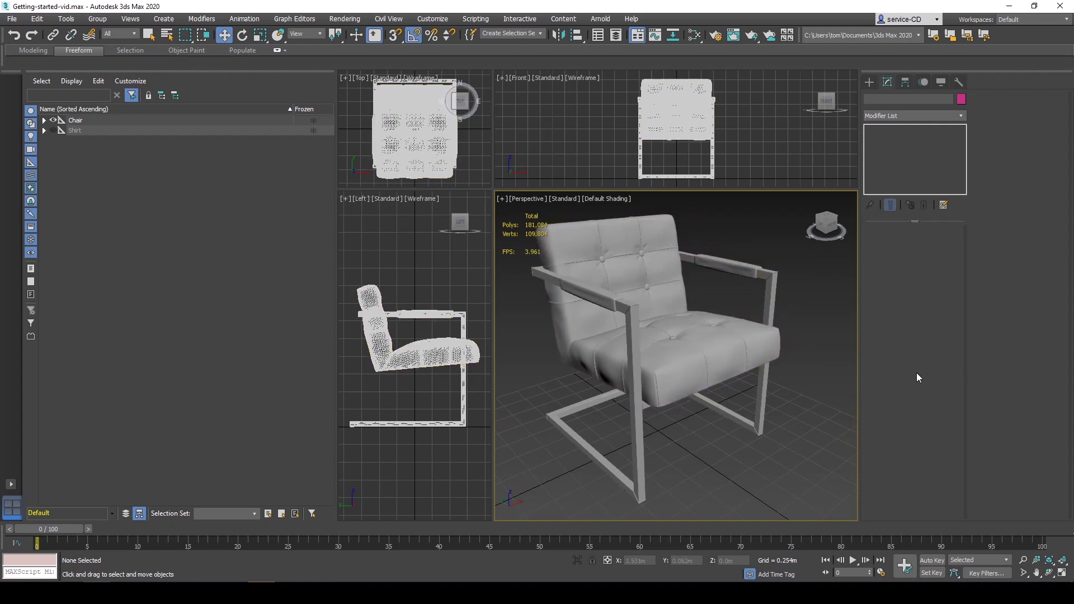
middle_drag(681, 352, 683, 331)
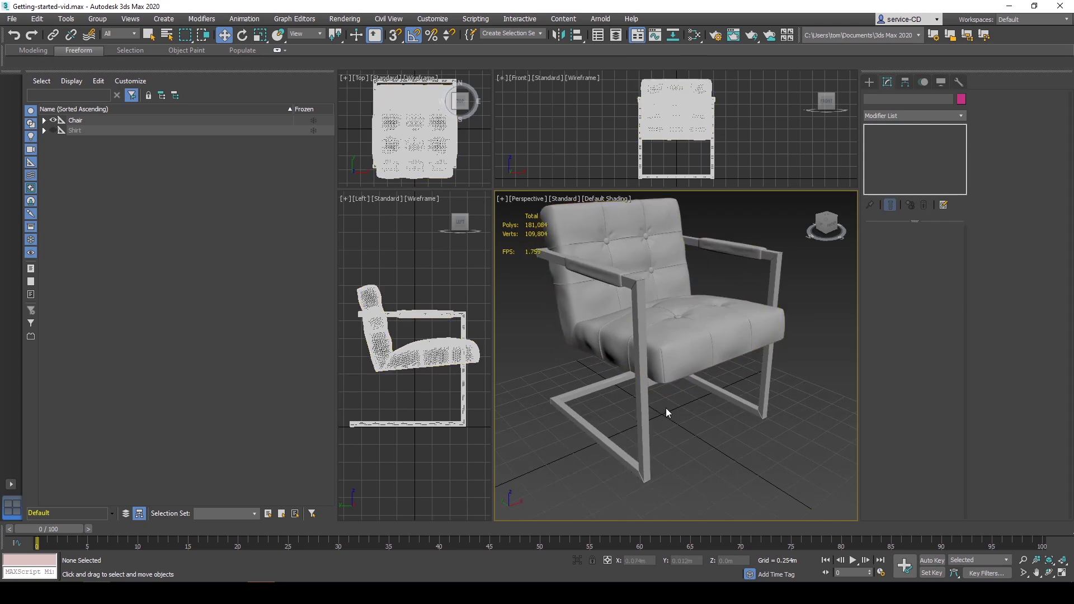
click(672, 349)
click(911, 114)
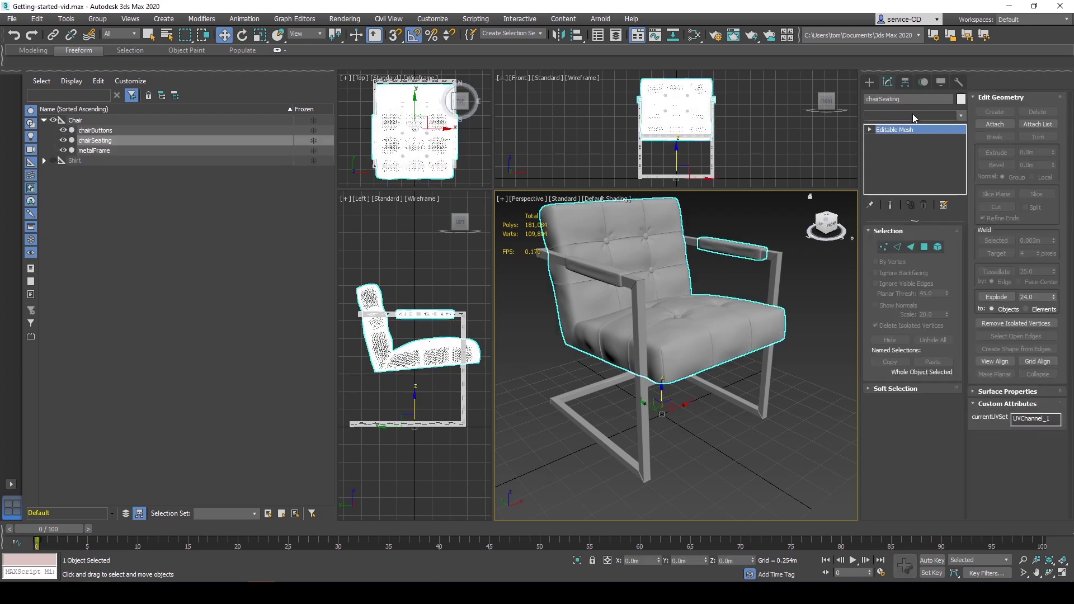
text(u)
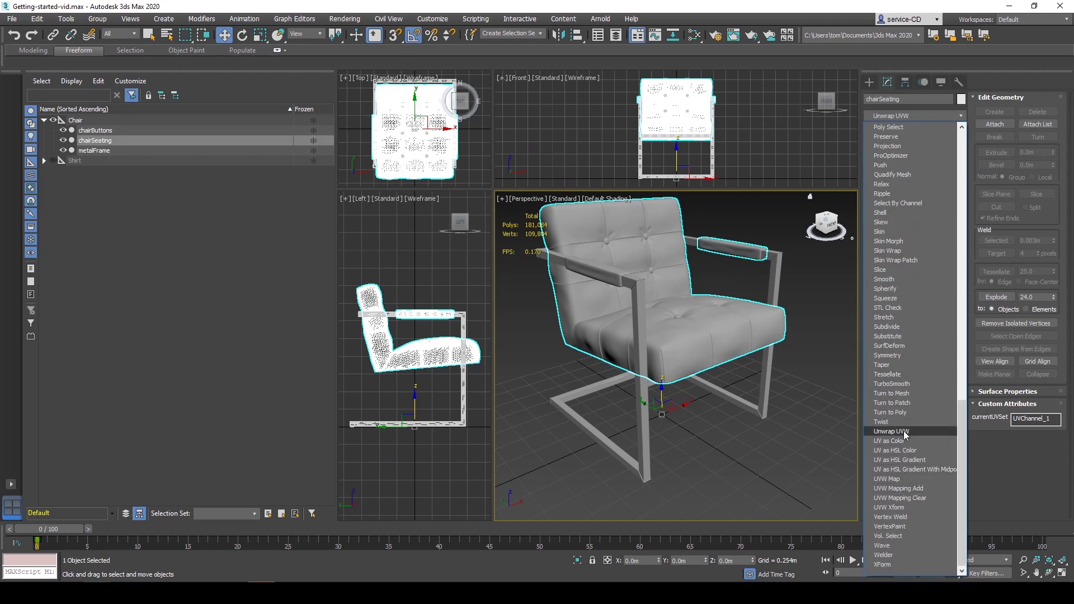
- Apply Unwrap UVW to chairSeating, review its UV islands, and close the Edit UVWs window
key(Escape)
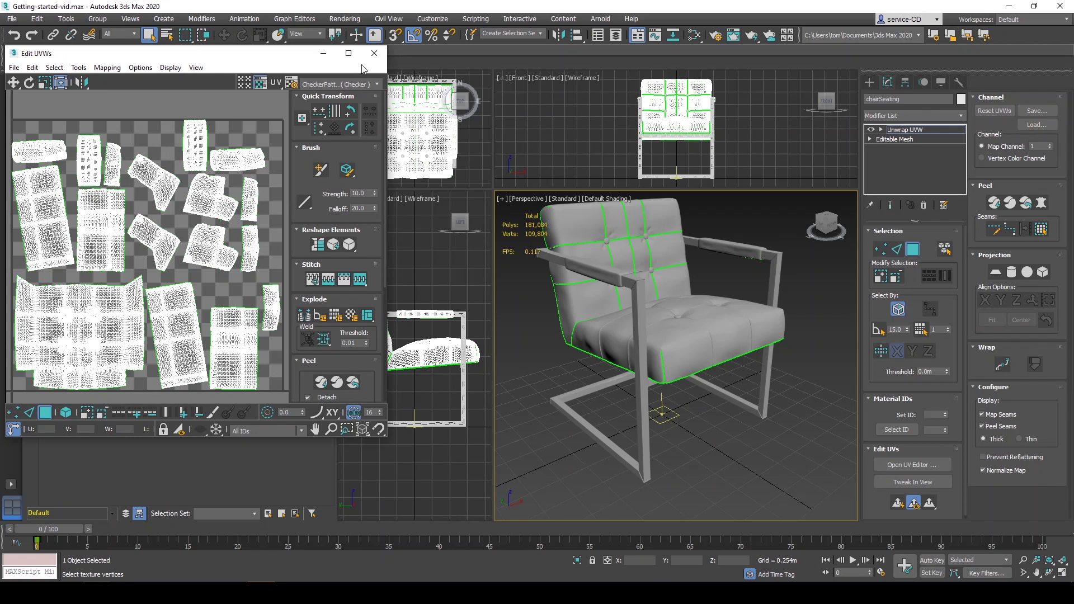
click(374, 53)
- Convert chairSeating to Editable Poly from the quad menu, then deselect it
right_click(652, 250)
mouse_move(709, 364)
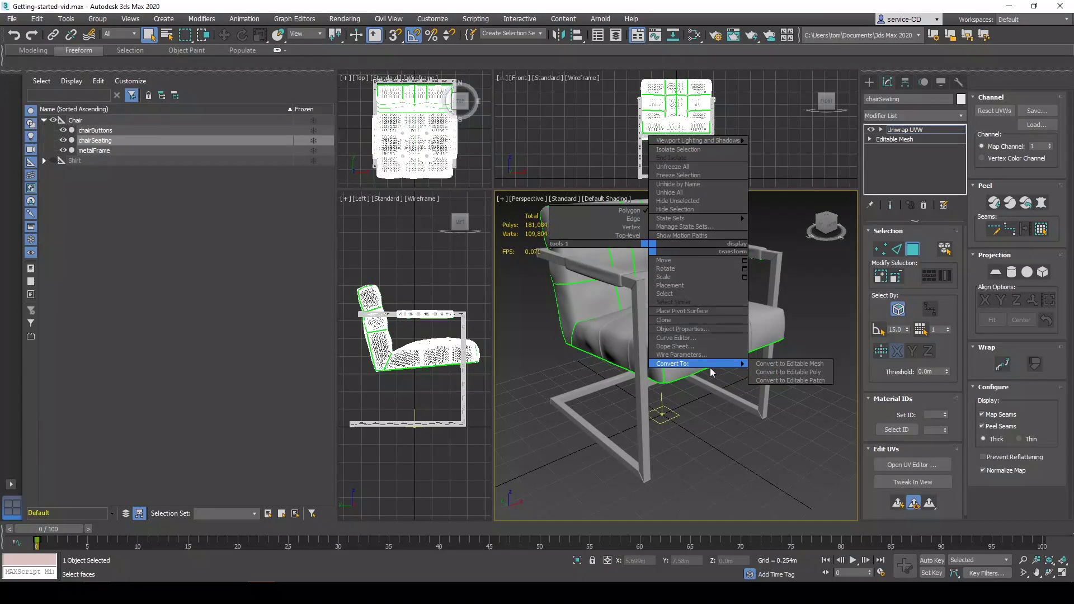
click(793, 373)
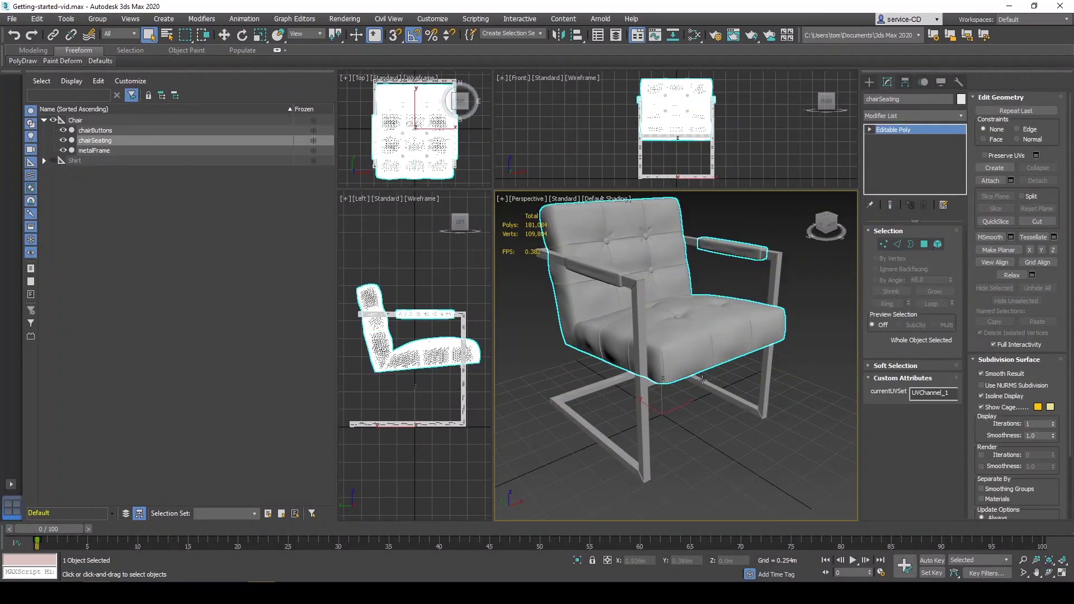
click(709, 415)
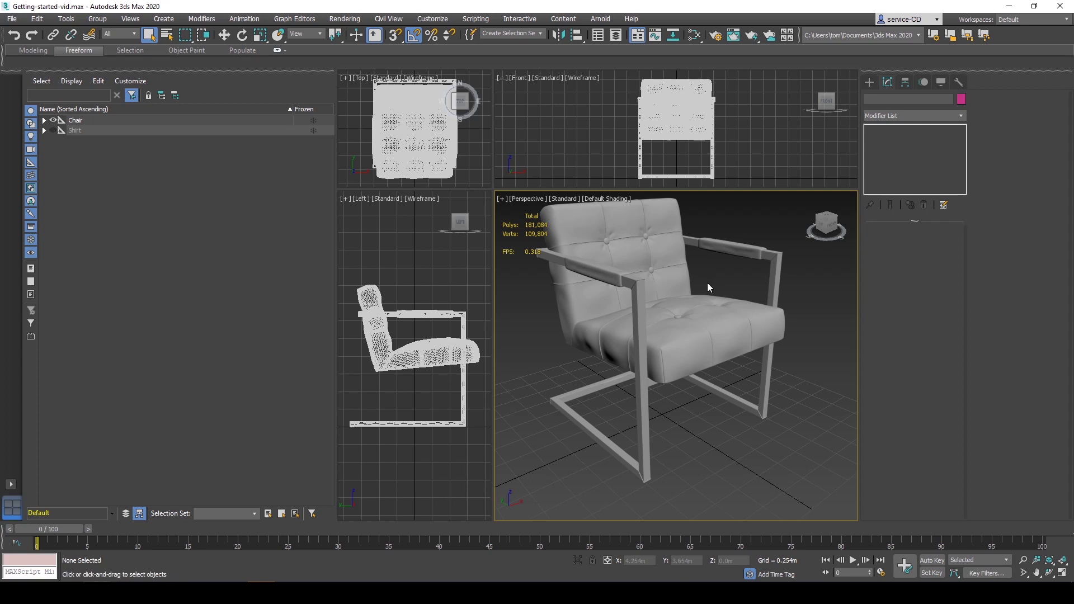
- Bring up the Expivi Sofa page in Chrome and set its Type to Double
mouse_move(168, 582)
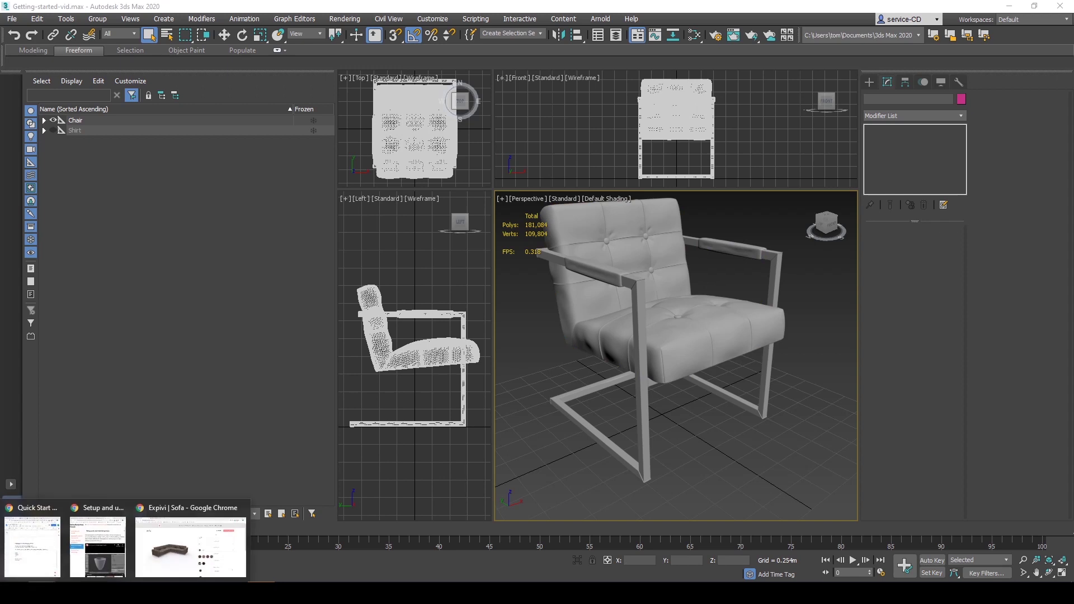
click(173, 545)
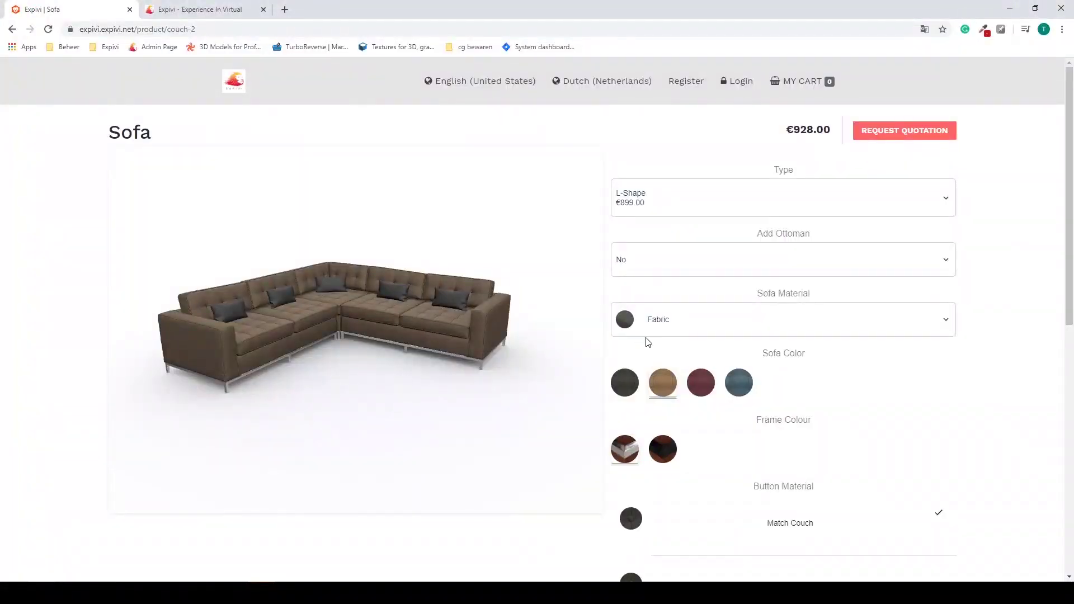
click(680, 211)
click(664, 254)
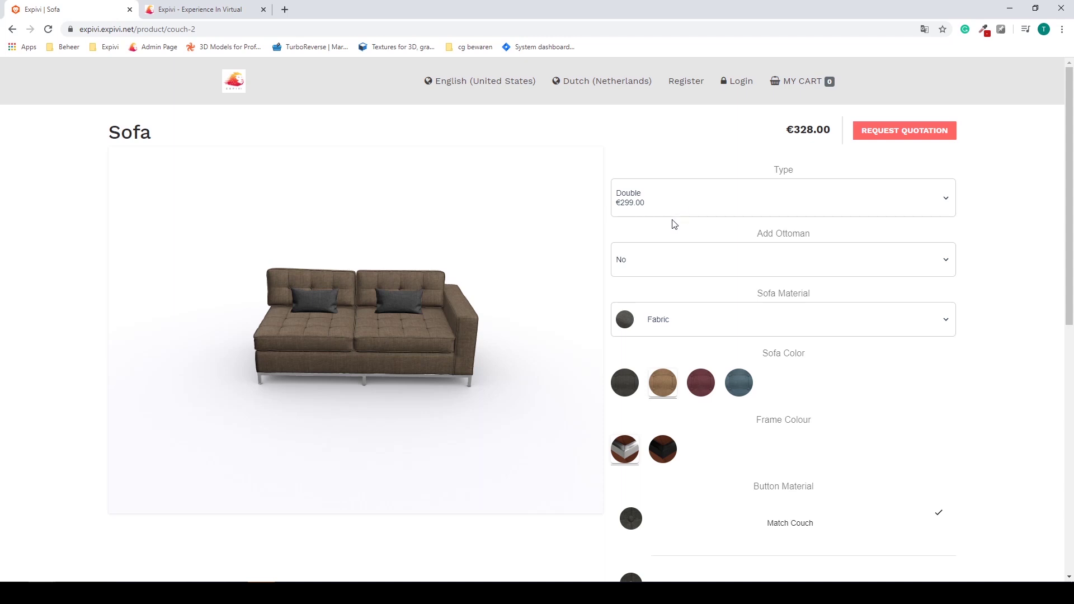
- Preview the sofa in burgundy, dark grey and beige
click(700, 380)
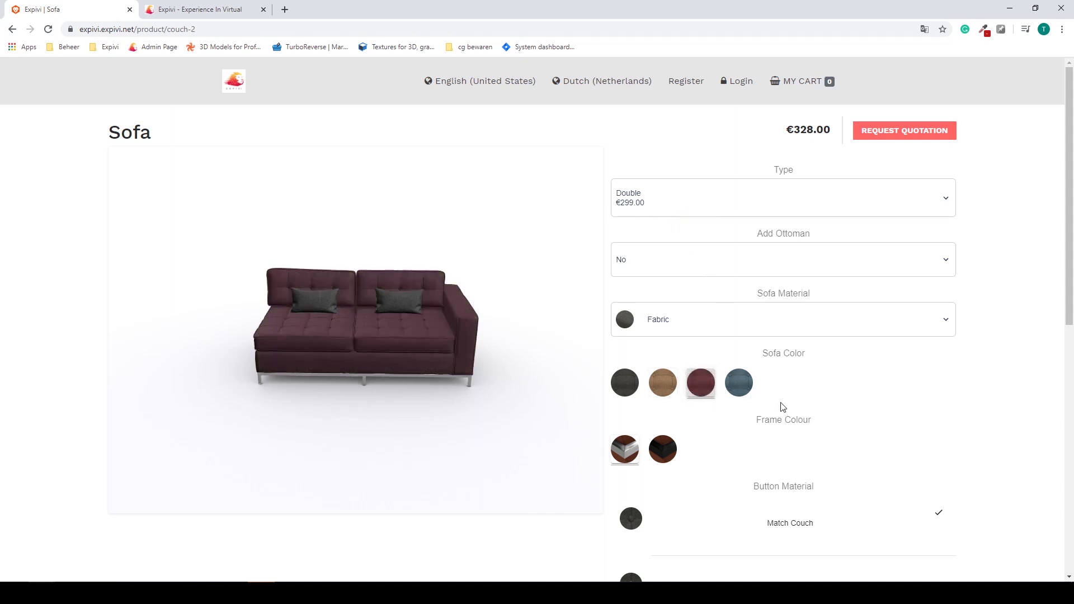
click(624, 384)
click(675, 391)
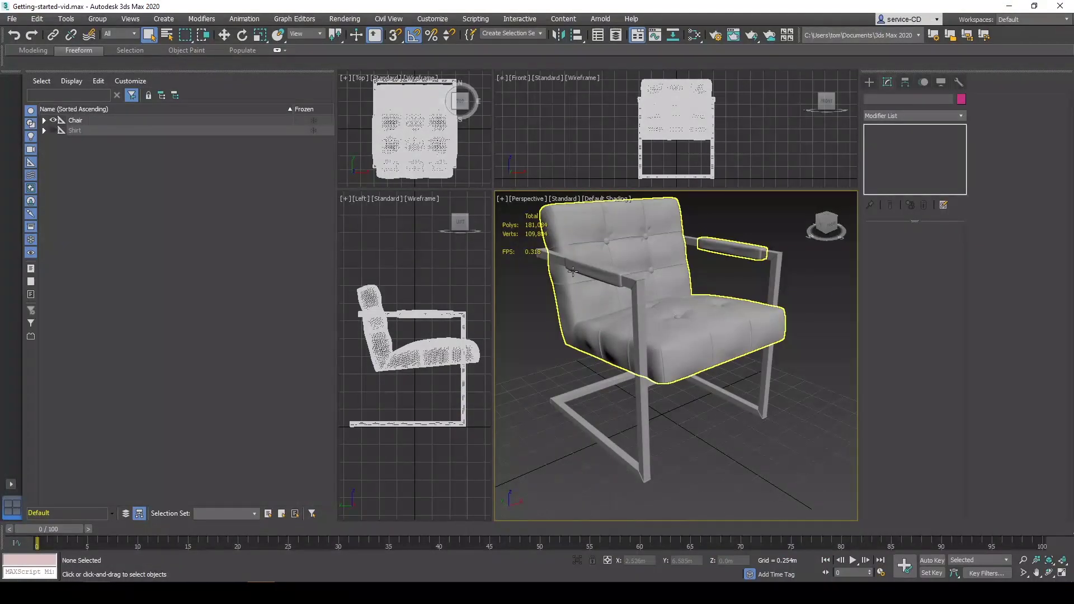
- Narrow the Scene Explorer, hide the Chair group and unhide the Shirt group's T_Shirt
middle_drag(662, 292, 664, 308)
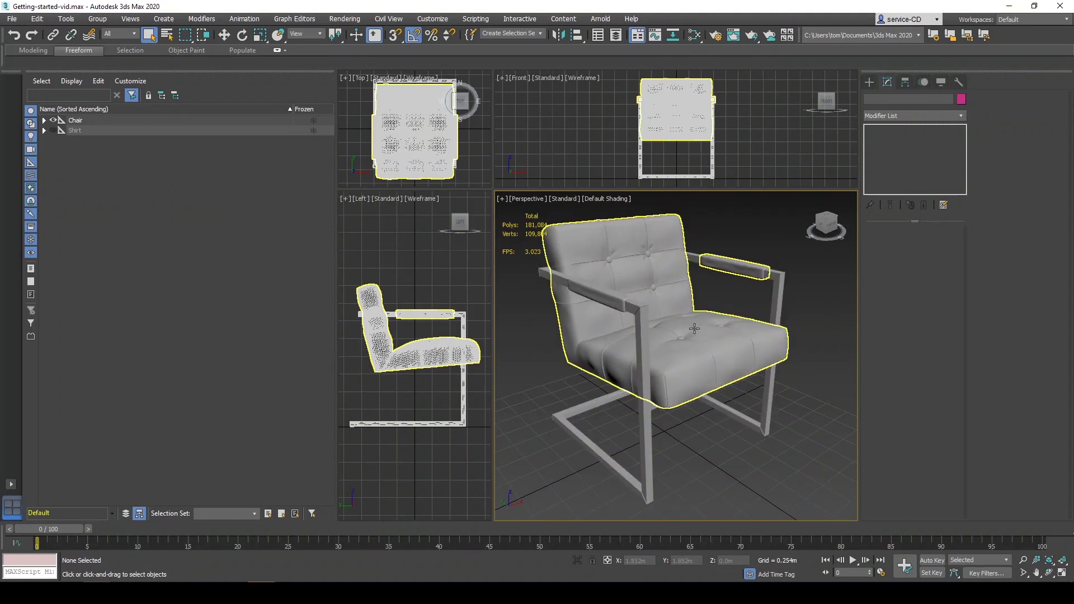
drag(336, 331, 180, 331)
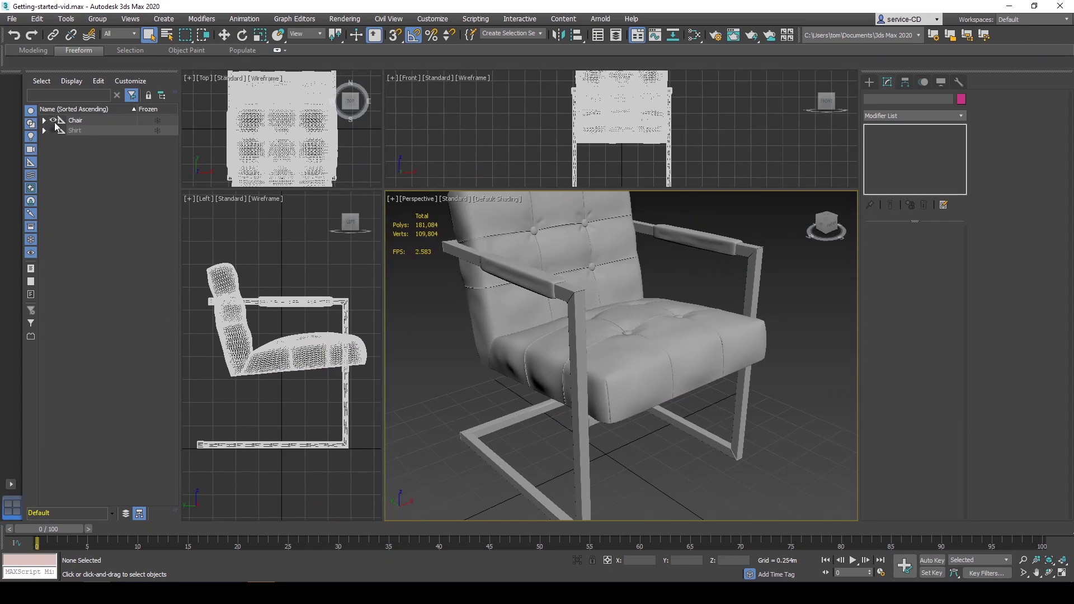
double_click(57, 119)
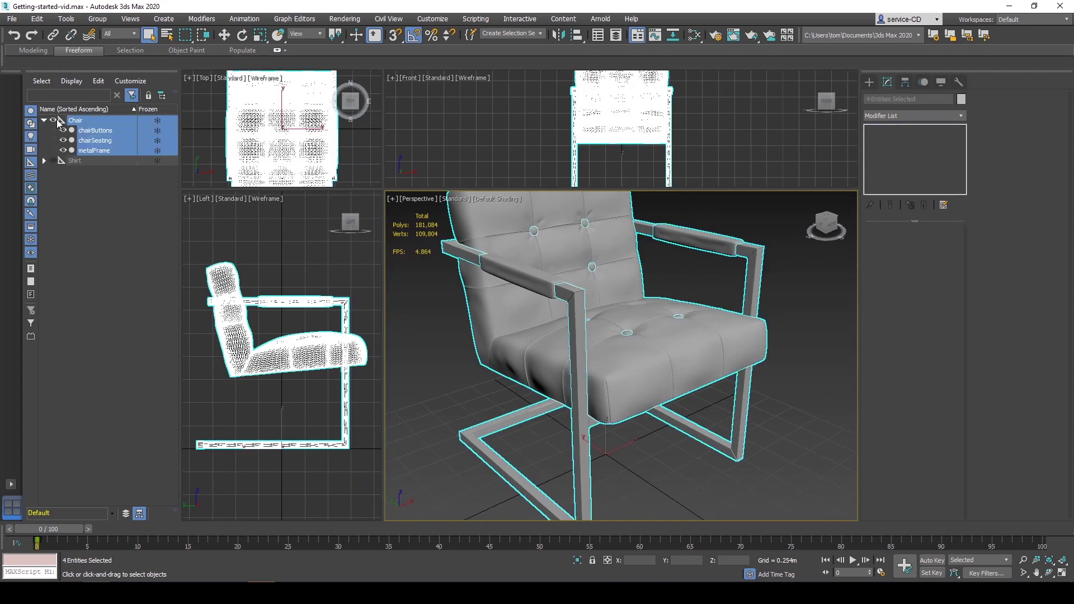
click(54, 119)
double_click(79, 163)
click(52, 161)
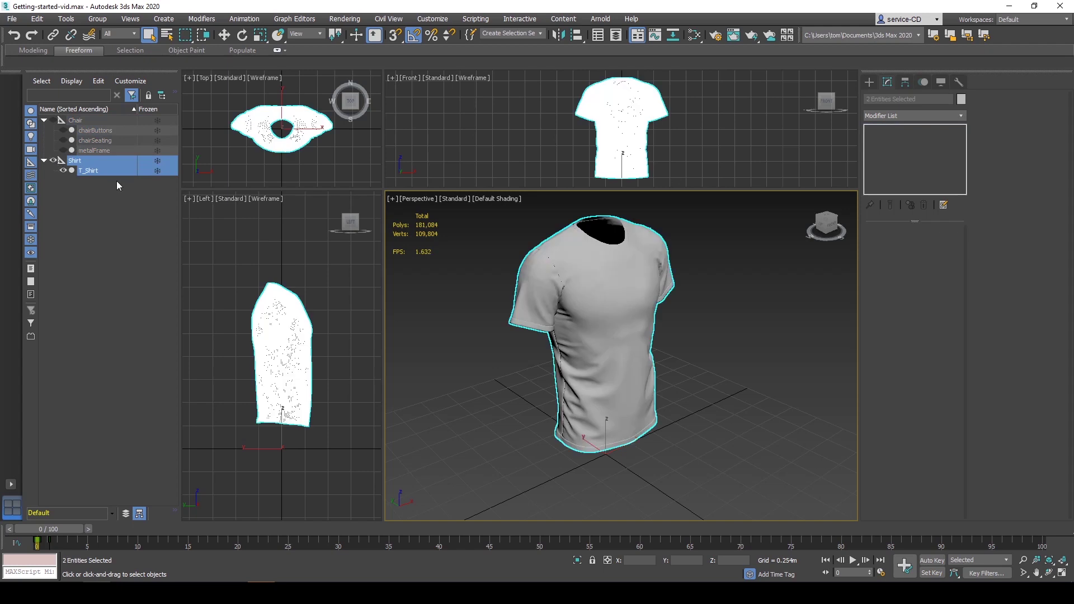
alt+middle_drag(702, 391, 680, 392)
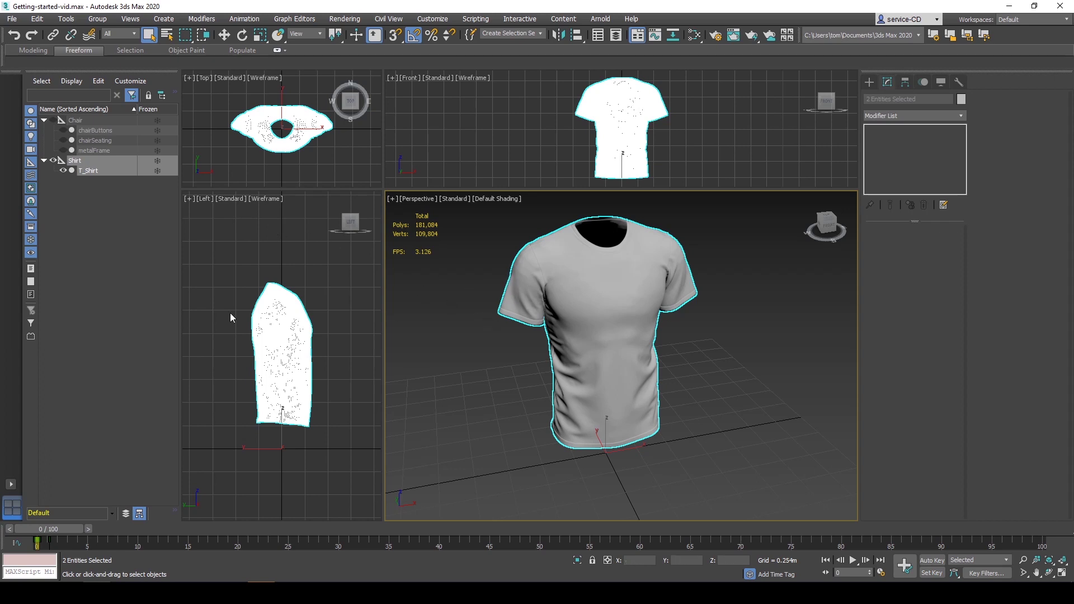
click(44, 120)
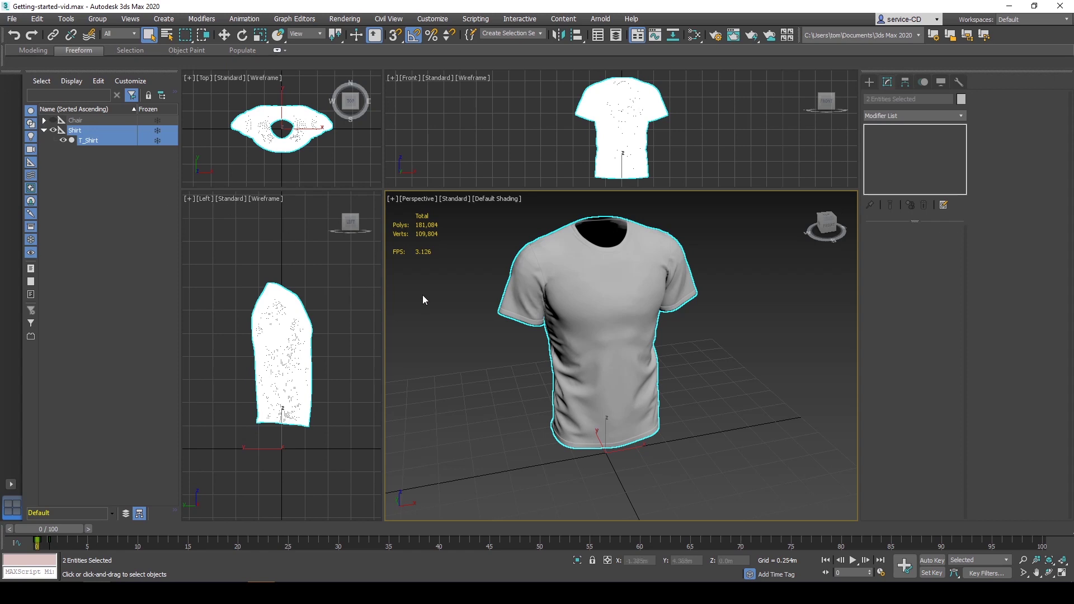
- Create a Dummy helper and zero its X and Y position
click(869, 83)
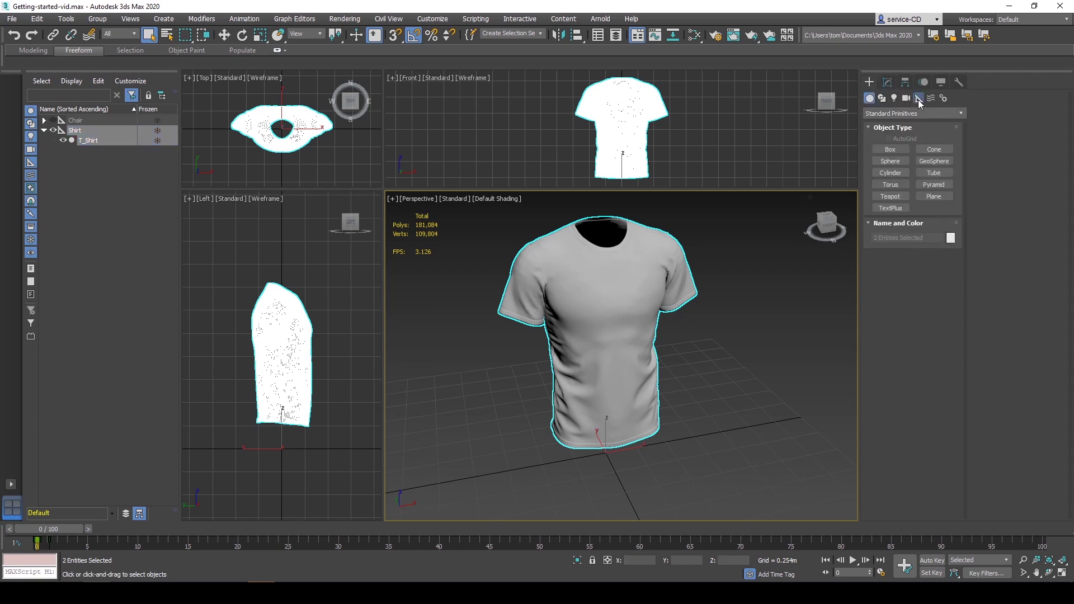
click(917, 99)
click(891, 150)
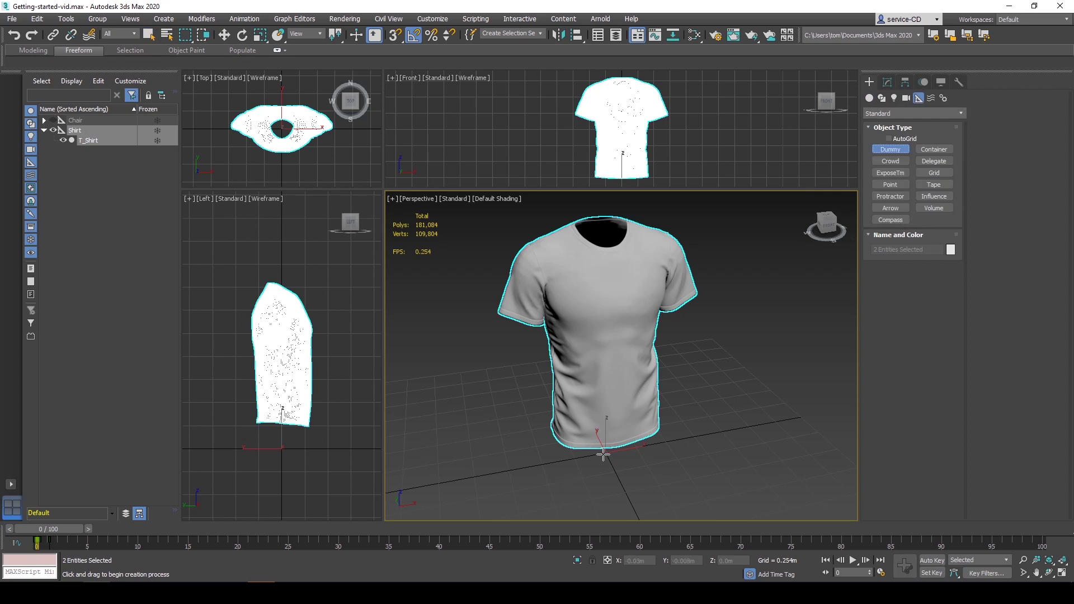
drag(603, 457, 611, 463)
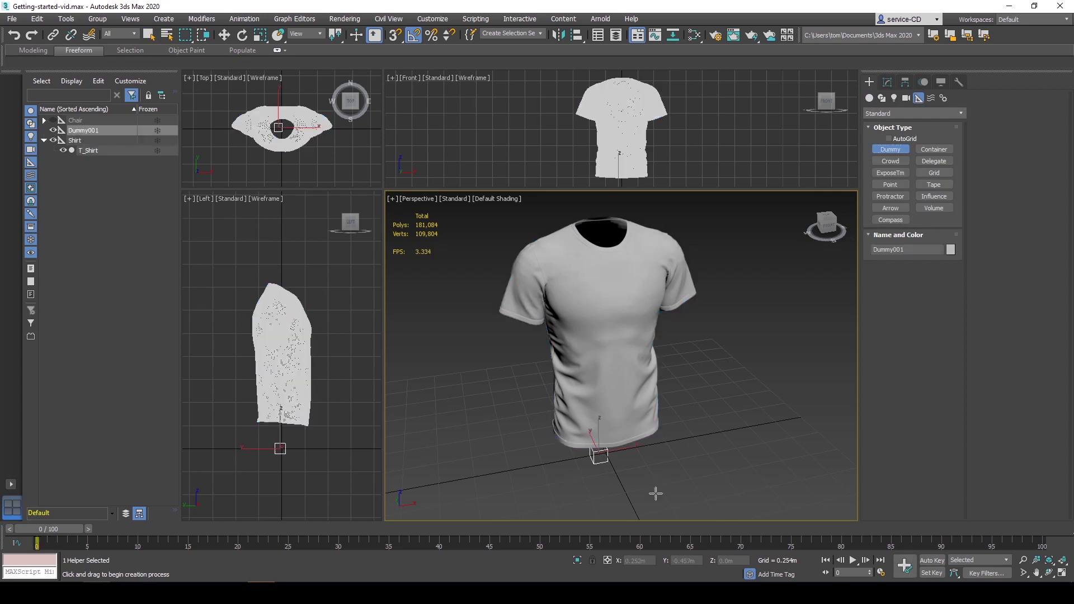
key(w)
right_click(658, 561)
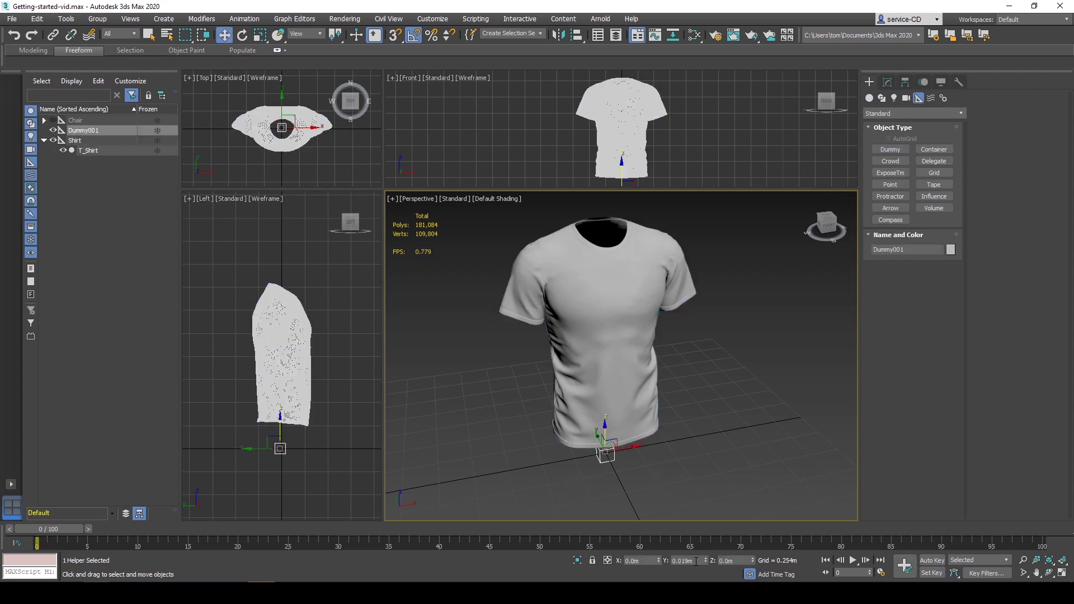
right_click(705, 560)
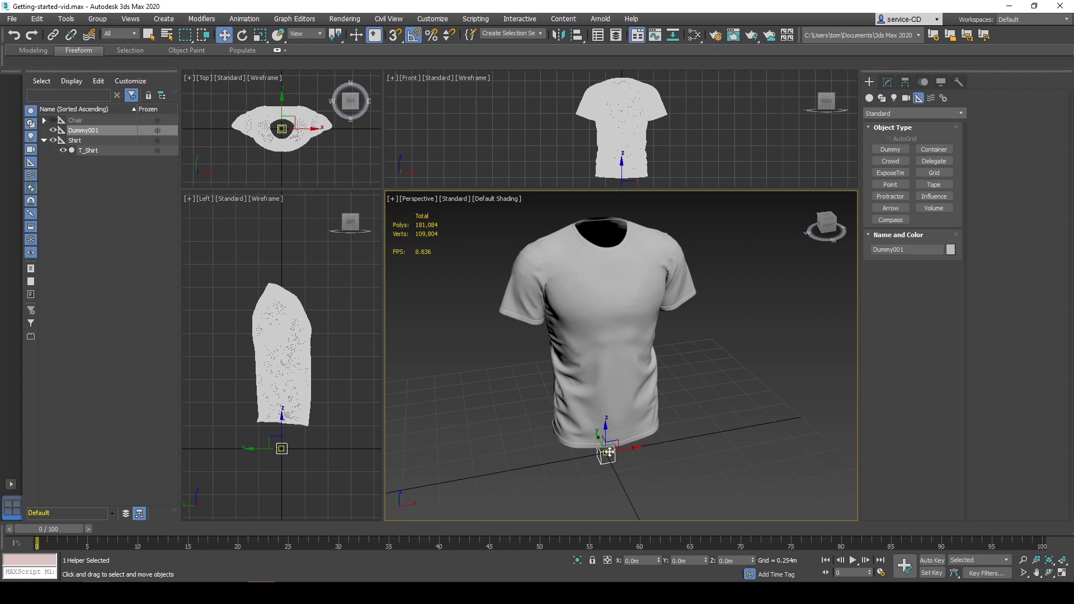
- Rename the dummy to Cat_Products_e
click(887, 82)
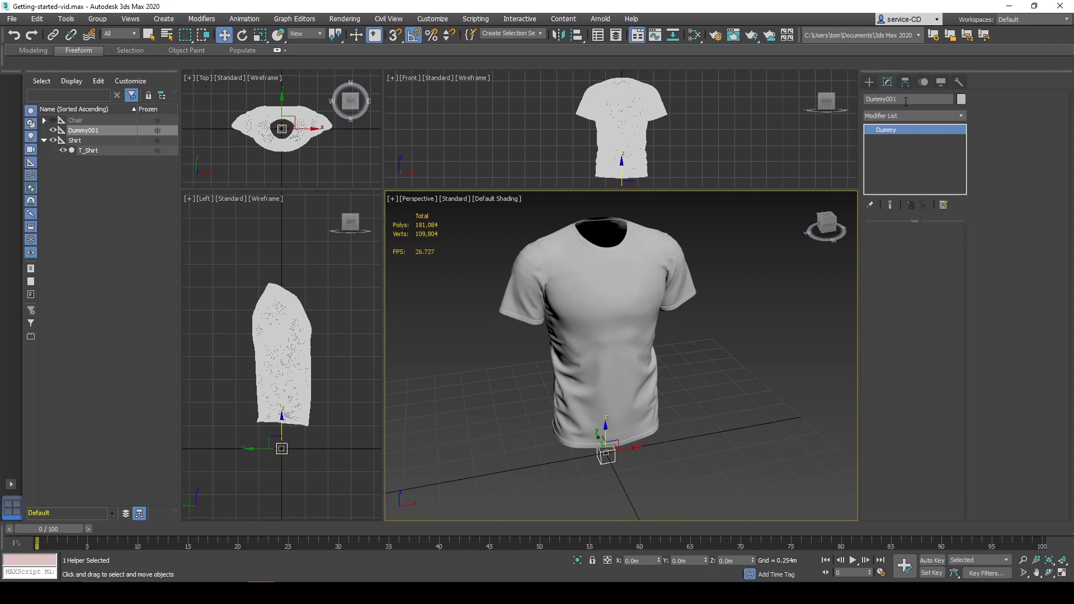
double_click(866, 99)
text(CA)
text(oducts_e)
key(Return)
- Rename the Shirt group to Opt_Shirt_e and parent it under Cat_Products_e
click(88, 138)
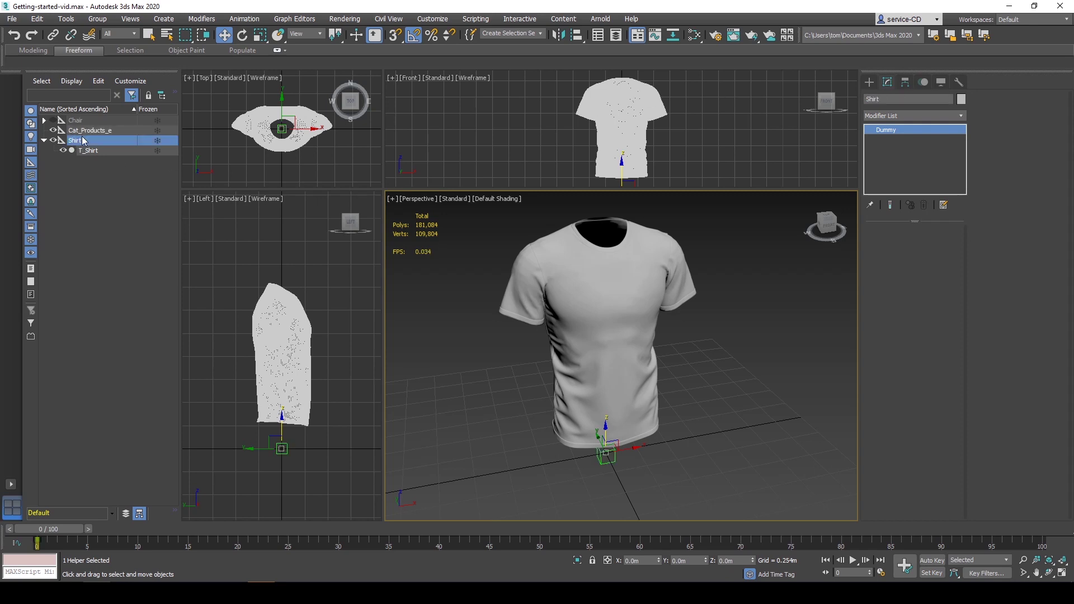
click(86, 121)
click(74, 137)
click(865, 99)
text(Opt_)
key(Return)
drag(78, 144, 88, 131)
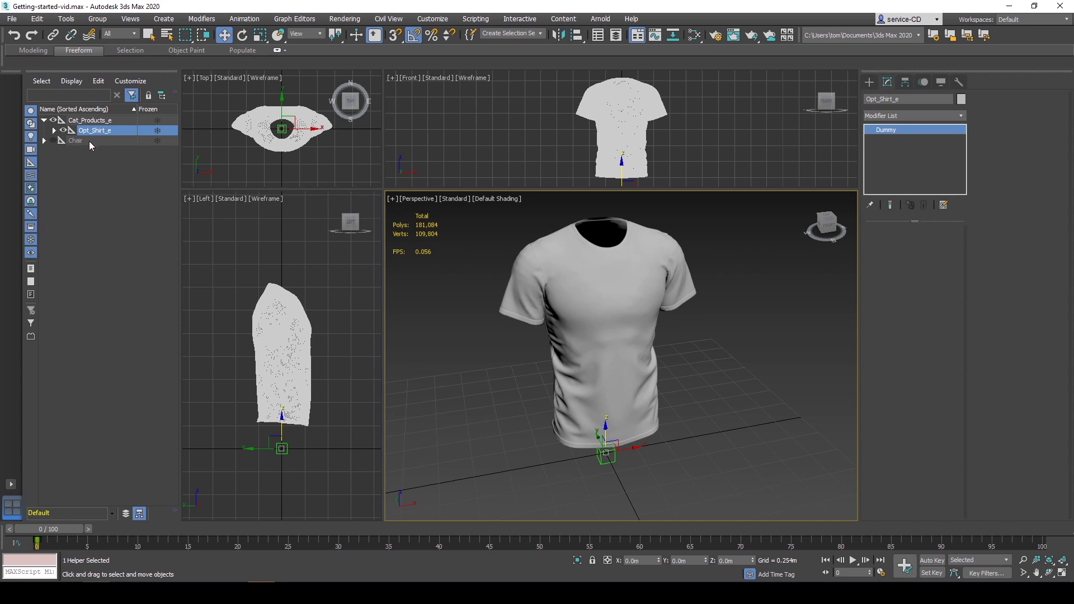
- Rename the Chair group to Opt_Chair_e and parent it under Cat_Products_e
click(91, 141)
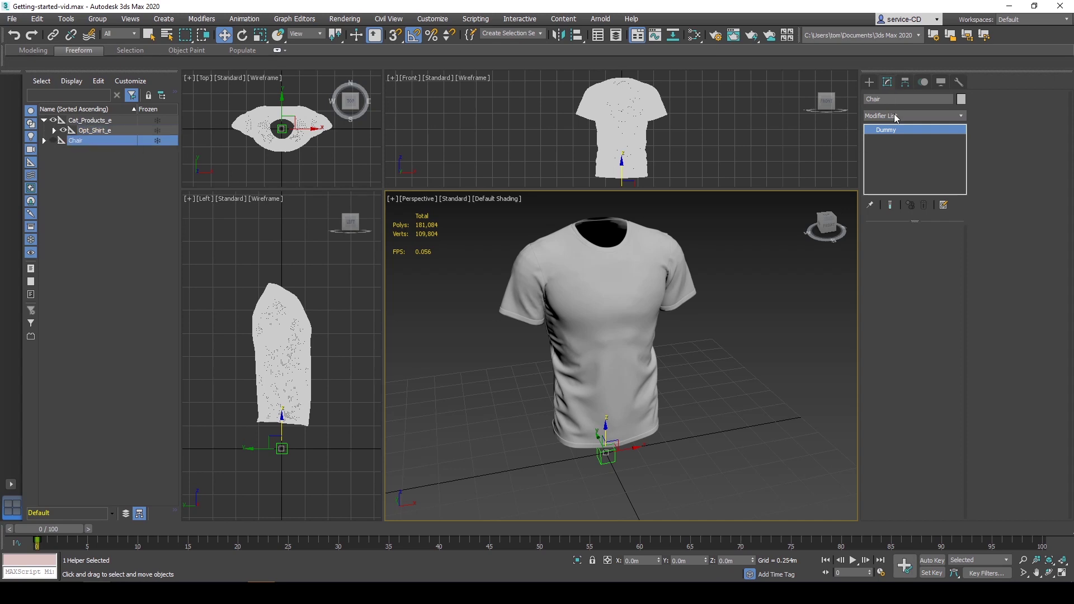
click(868, 99)
text(Opt_)
key(Return)
drag(81, 142, 89, 120)
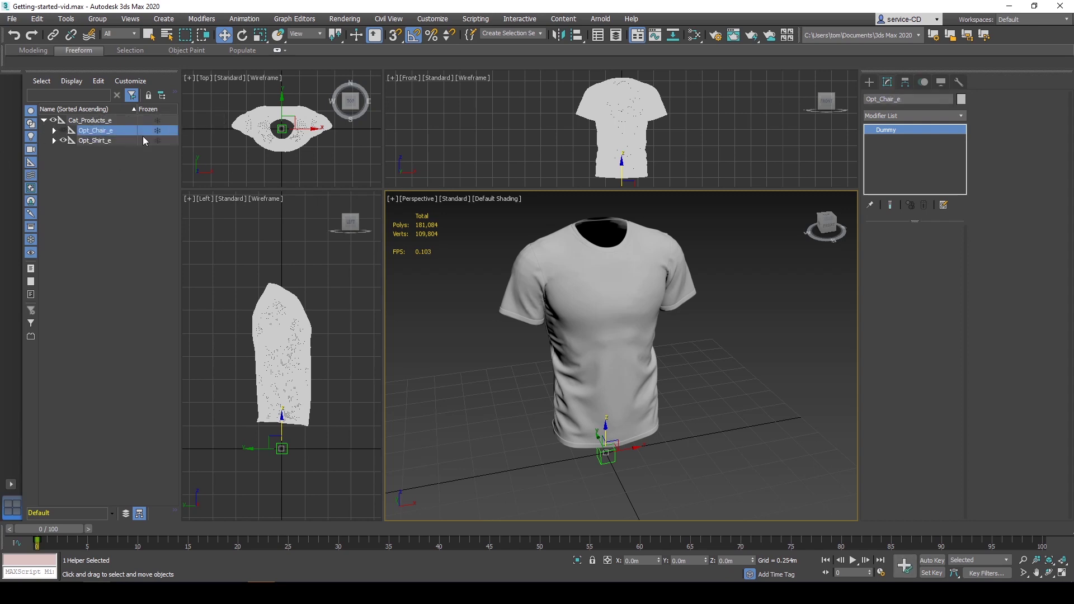
- Hide Opt_Shirt_e, show Opt_Chair_e, and inspect the chair seat from several angles
double_click(93, 140)
click(63, 140)
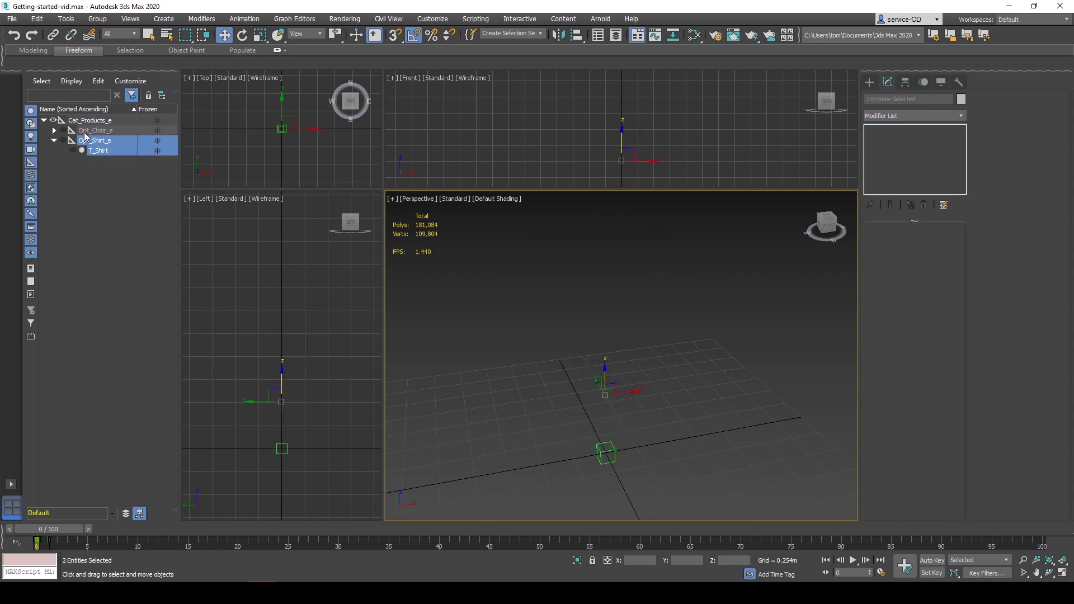
double_click(84, 130)
click(64, 130)
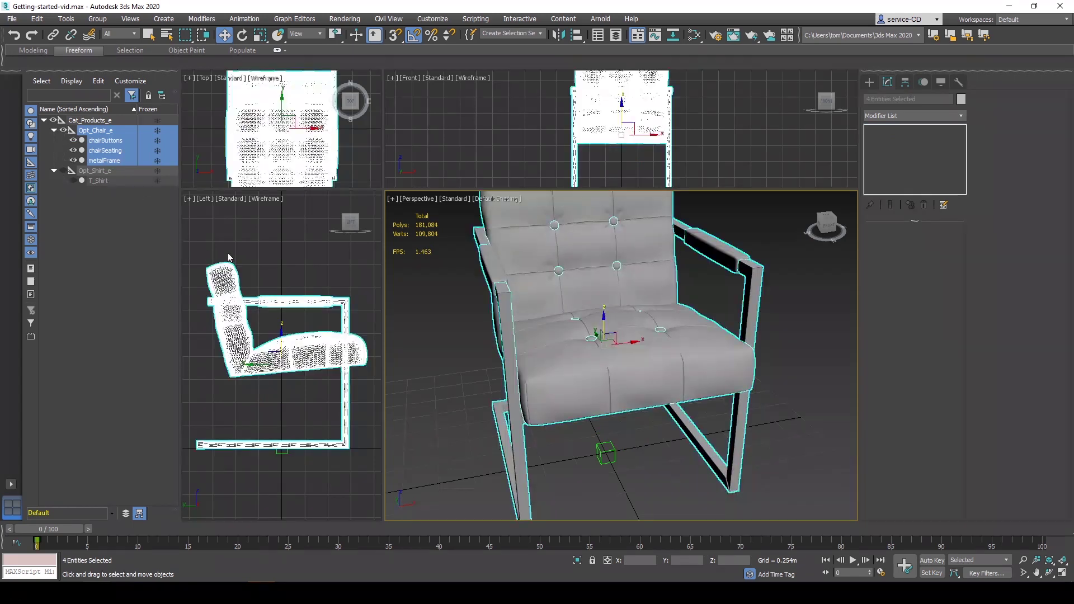
alt+middle_drag(548, 297, 578, 294)
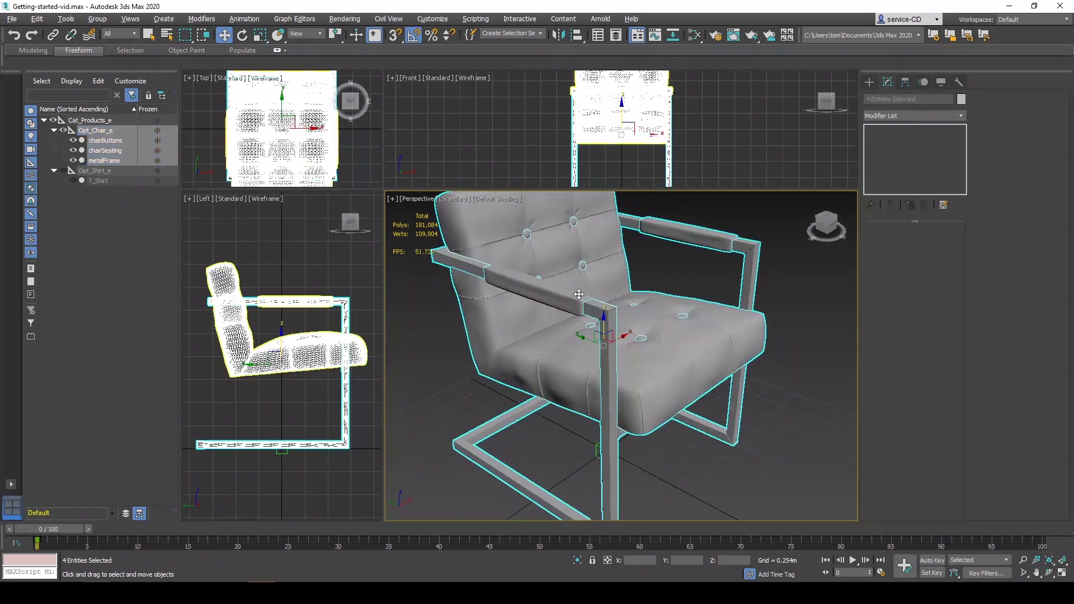
scroll(578, 294, down, 6)
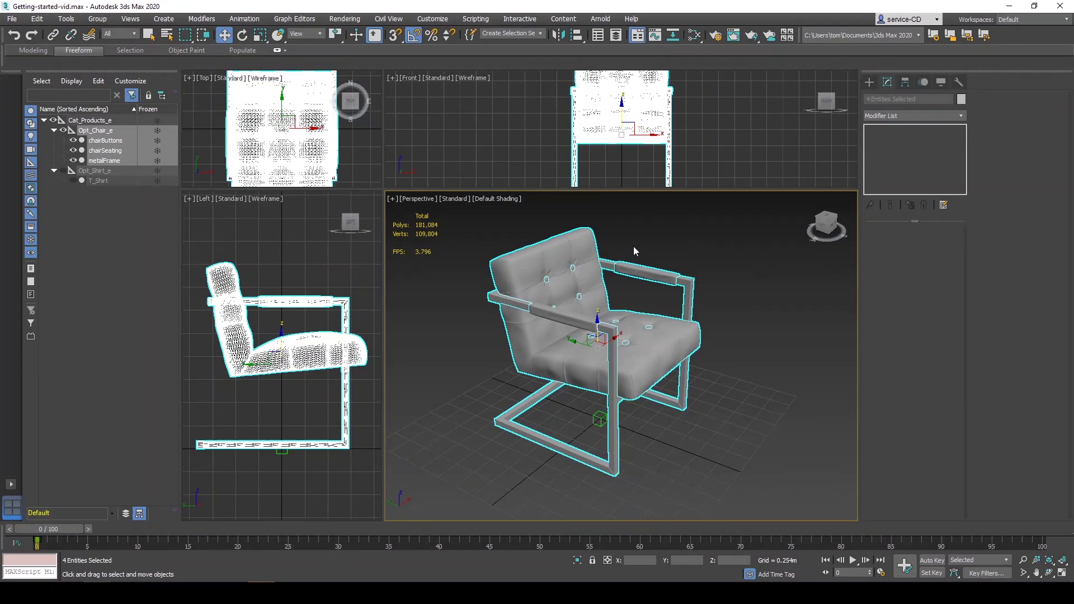
click(634, 251)
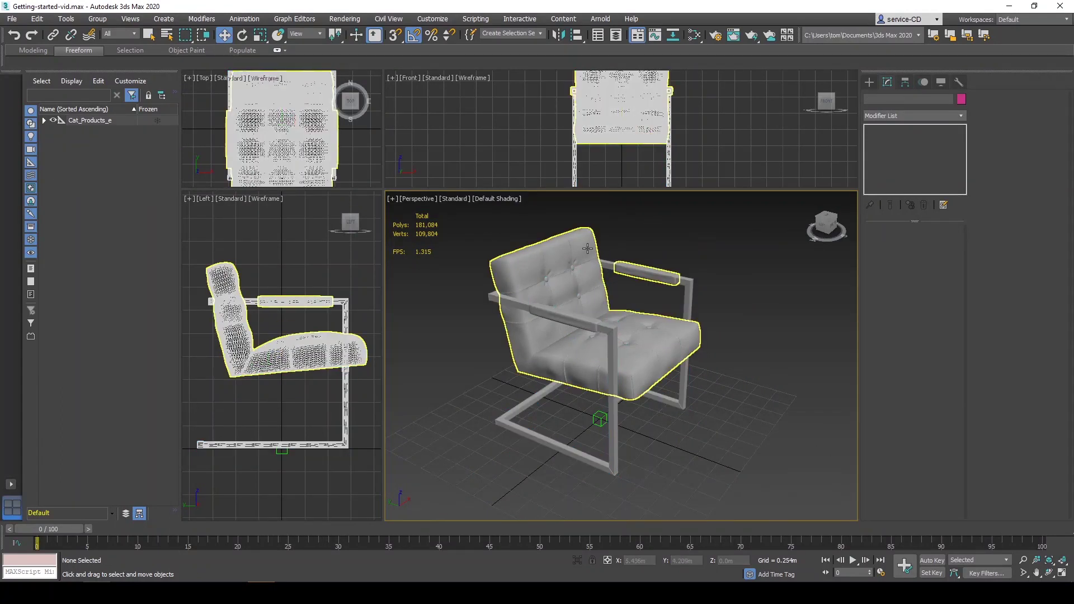
click(598, 285)
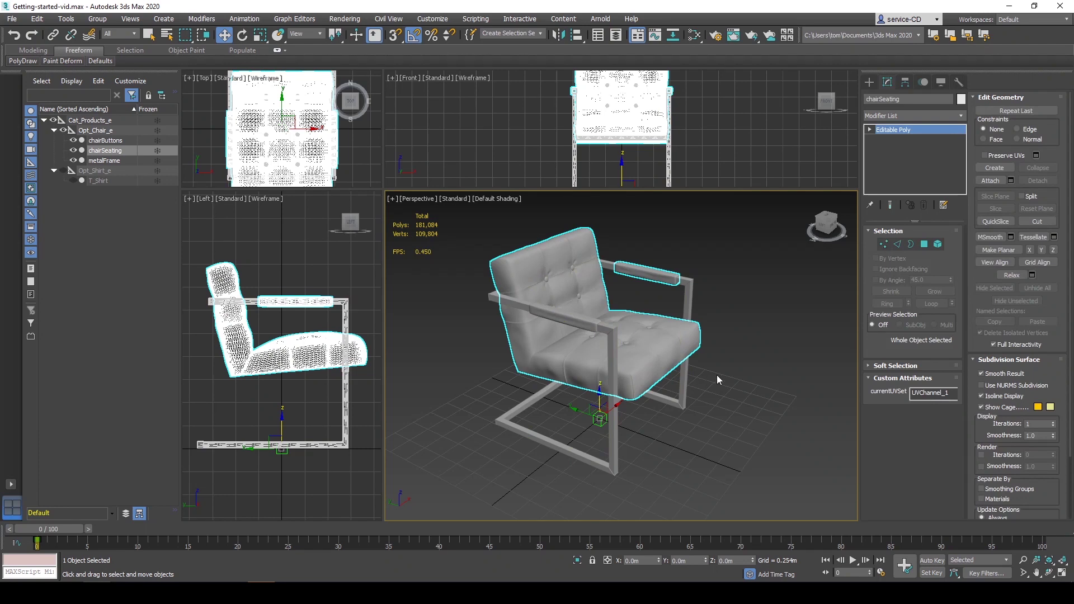
mouse_move(736, 322)
alt+middle_down()
mouse_move(636, 338)
mouse_move(746, 322)
alt+middle_up()
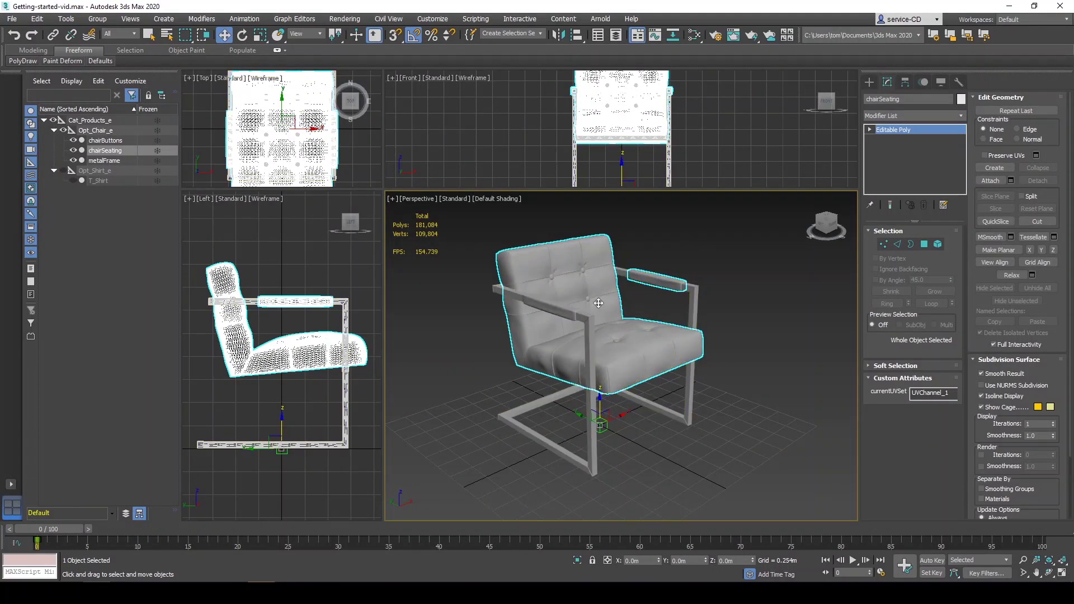
mouse_move(727, 309)
alt+middle_down()
mouse_move(643, 330)
mouse_move(742, 312)
alt+middle_up()
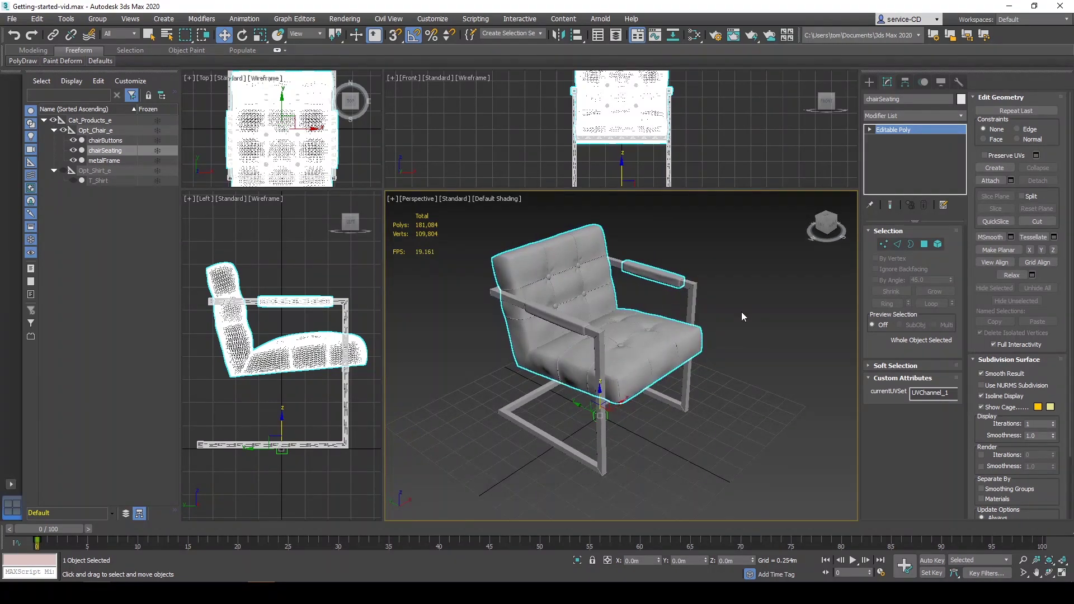
- Create a Dummy helper beside the chair and zero its X and Y position
click(873, 82)
click(918, 98)
click(889, 148)
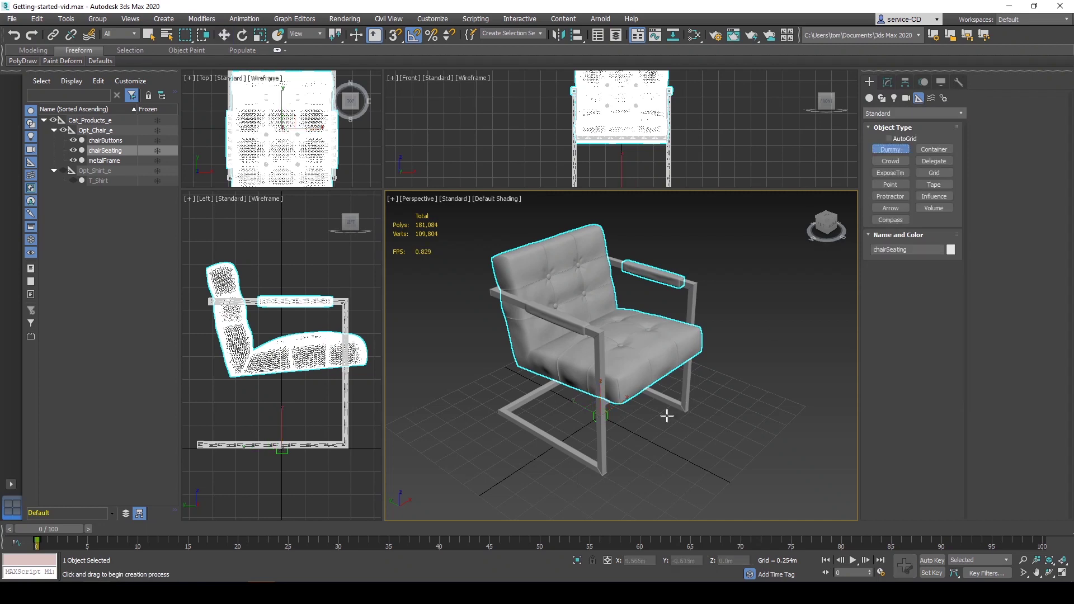
drag(650, 426, 652, 430)
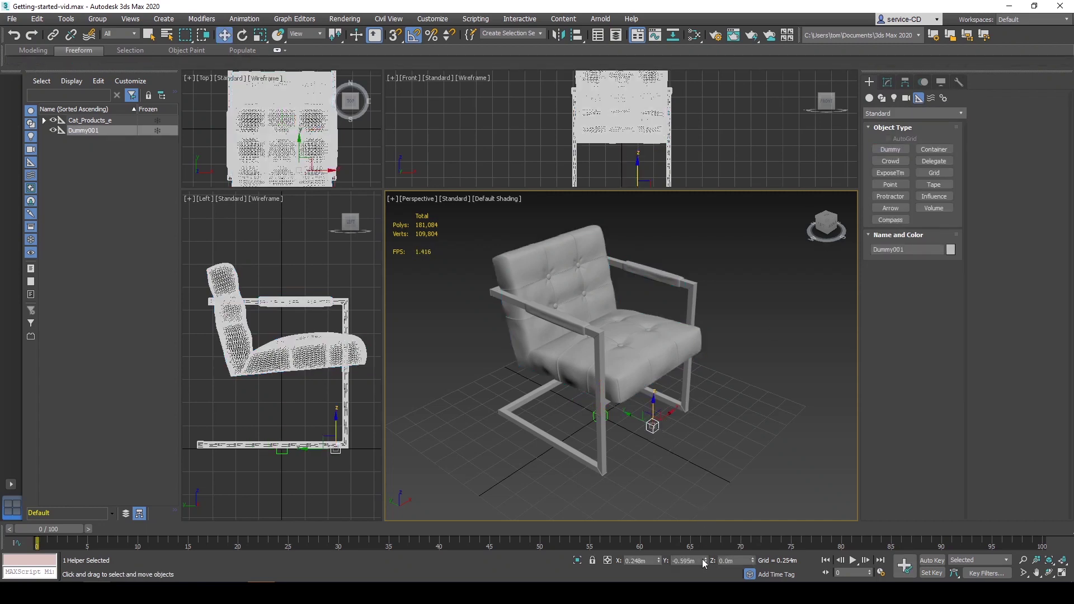
key(w)
right_click(659, 560)
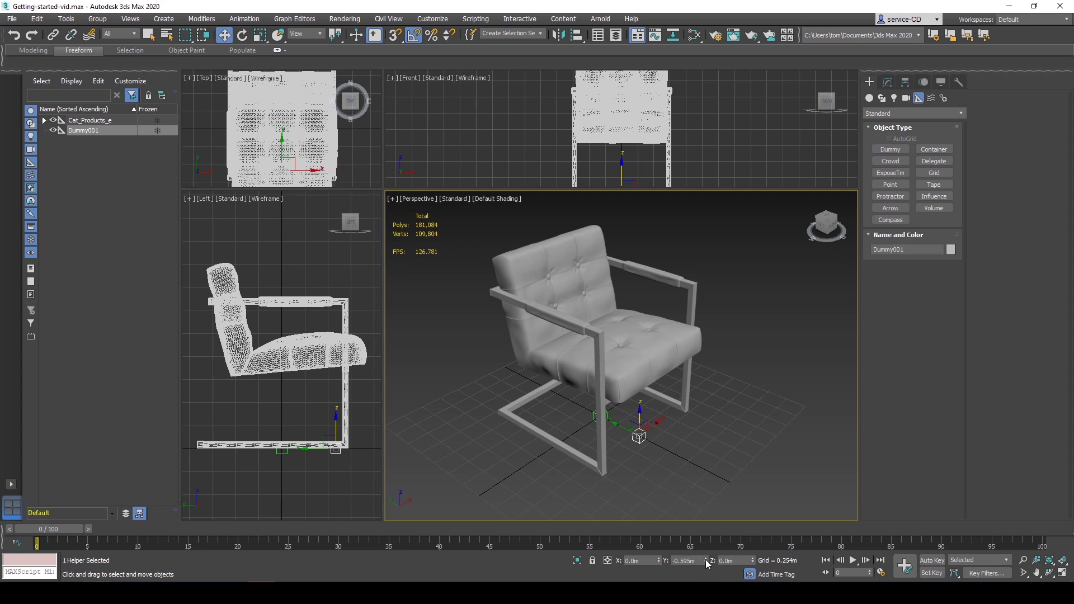
right_click(706, 561)
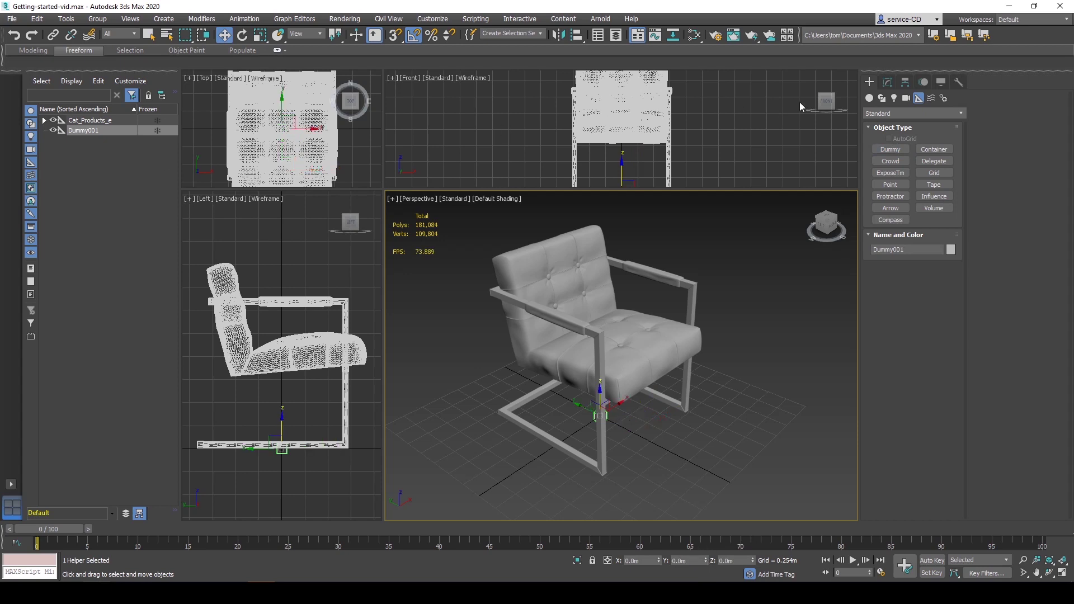
- Rename the new dummy to Mat_chair_e
click(887, 82)
double_click(871, 99)
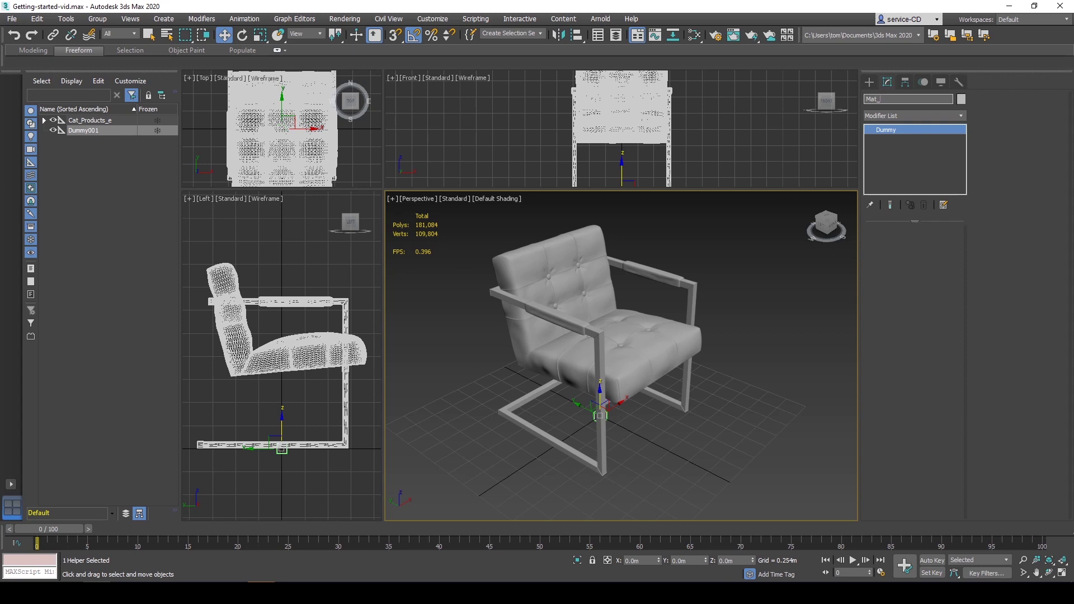
text(Mat_chair_e)
key(Return)
click(44, 120)
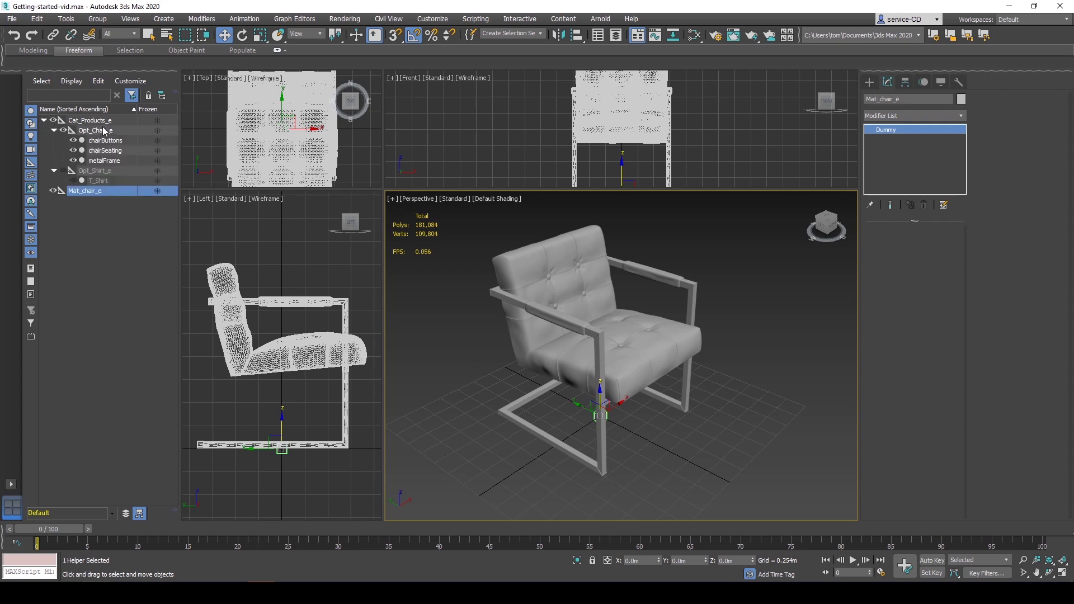
- Nest Mat_chair_e under Opt_Chair_e and make chairSeating its child
drag(86, 190, 110, 139)
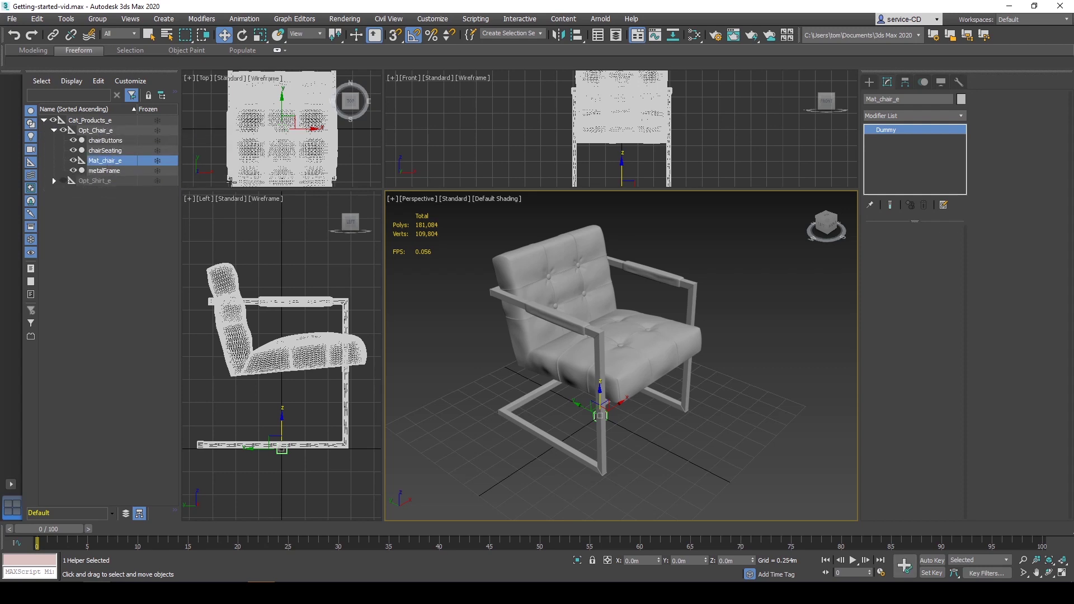
click(500, 266)
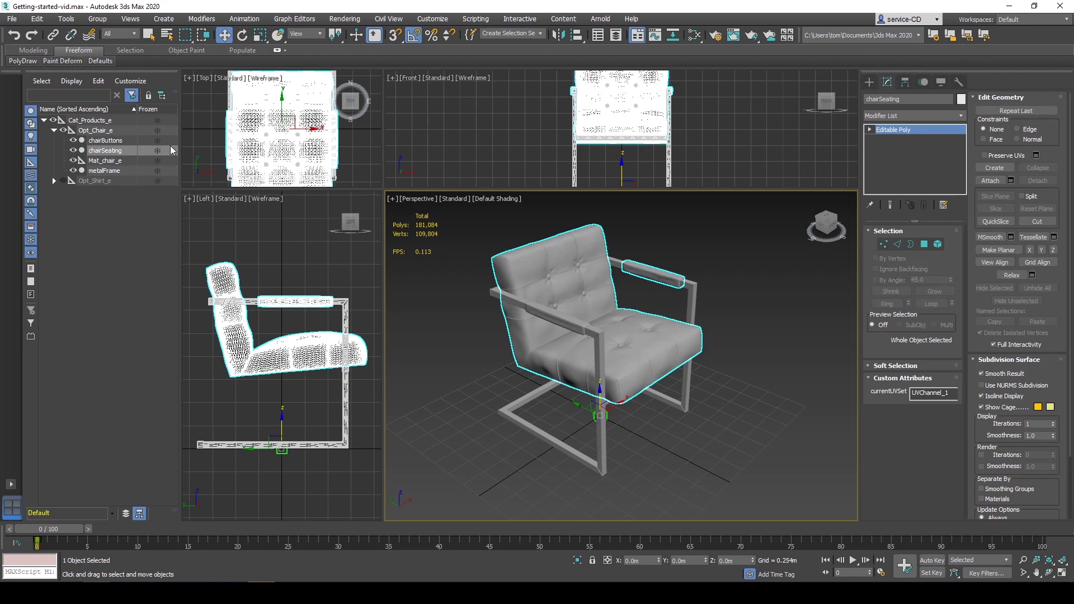
drag(111, 154, 121, 161)
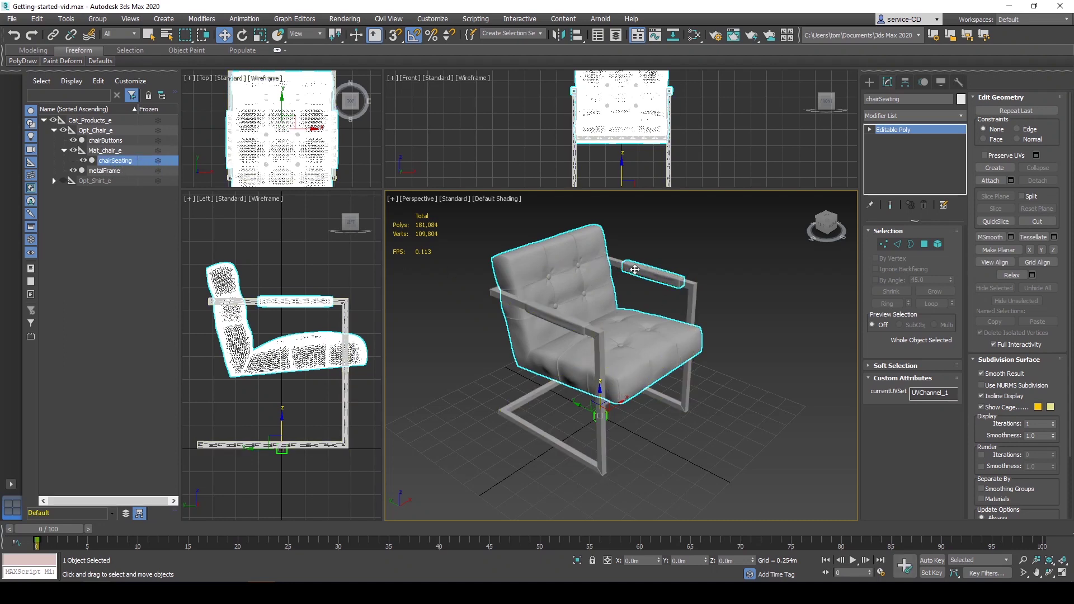
click(65, 150)
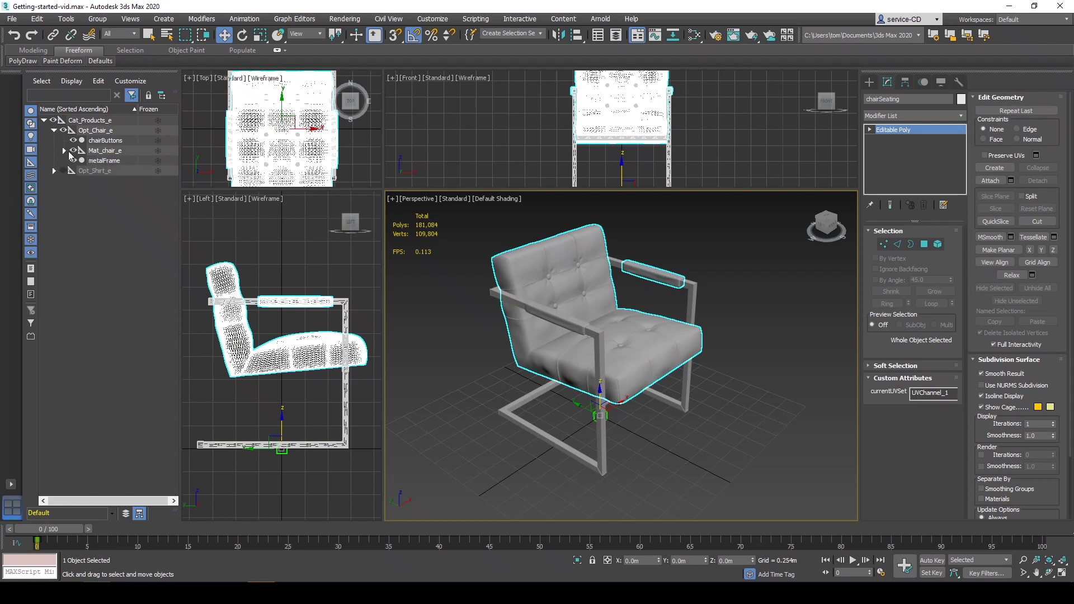
- Parent chairButtons to Mat_chair_e, leaving metalFrame under Opt_Chair_e, and collapse the hierarchy
click(519, 293)
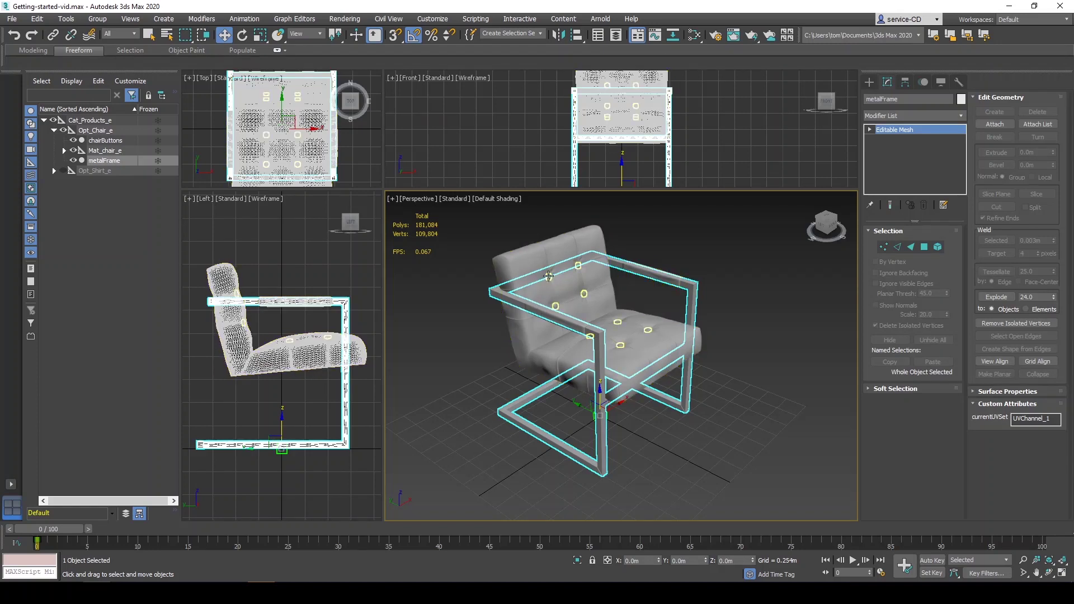
click(583, 293)
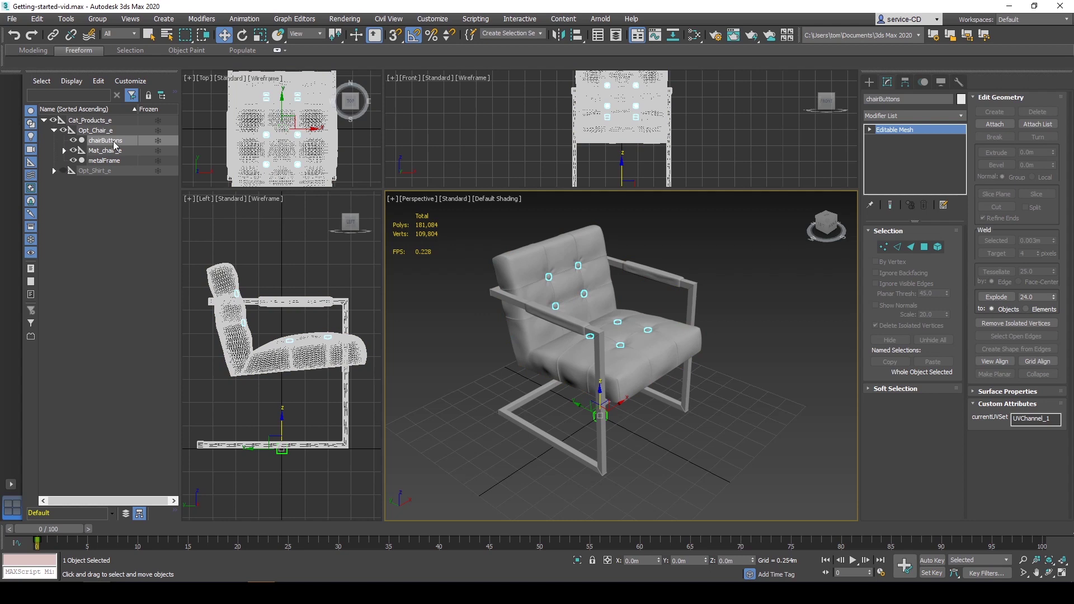
drag(106, 141, 107, 153)
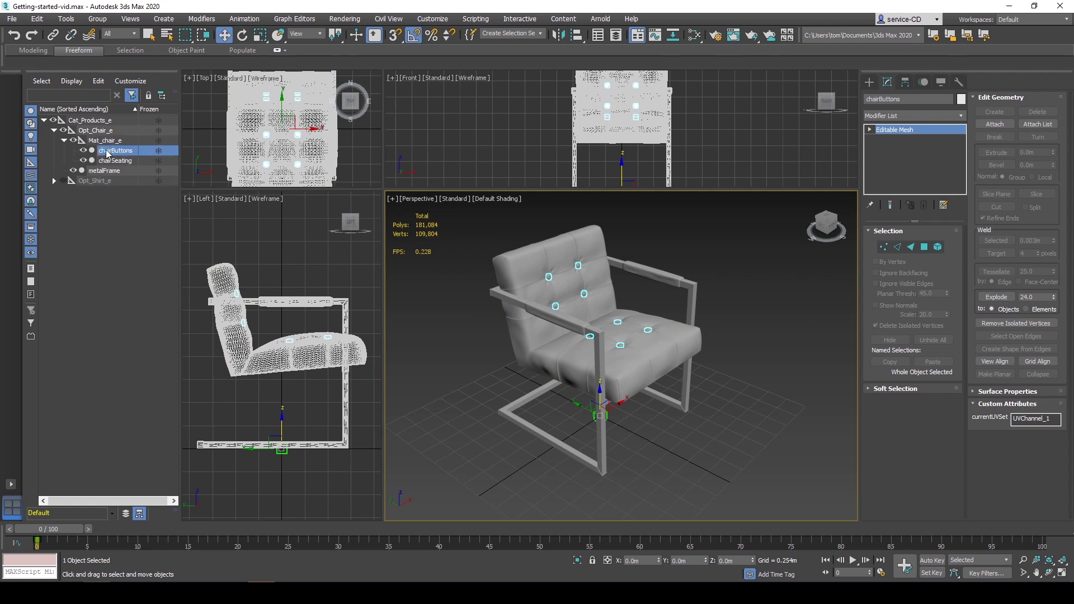
click(64, 141)
click(53, 130)
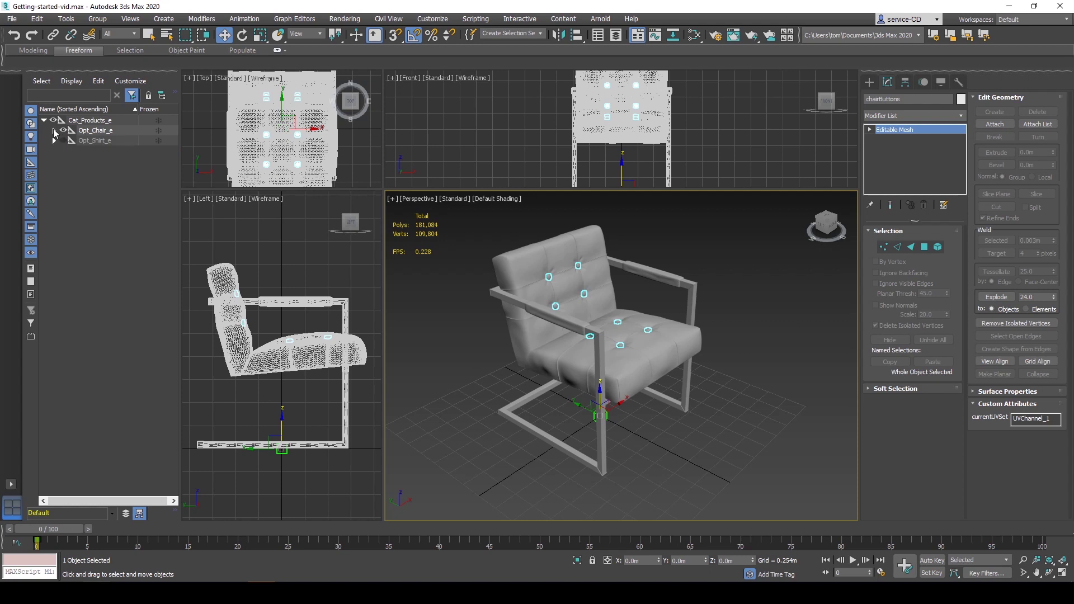
- Hide Opt_Chair_e and show Opt_Shirt_e again, then clear the selection
double_click(96, 130)
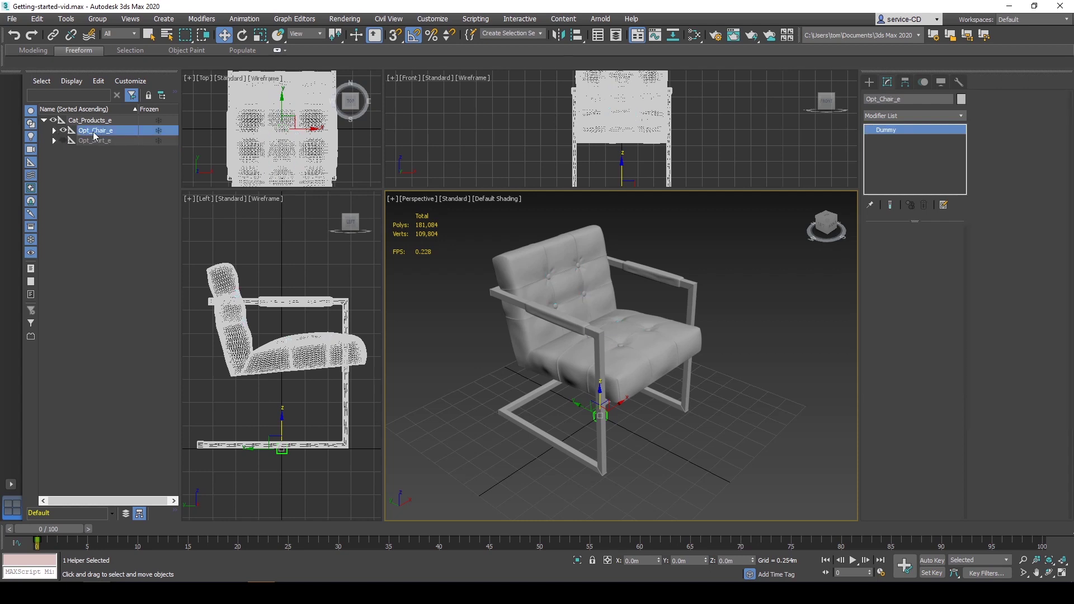
click(62, 130)
click(54, 129)
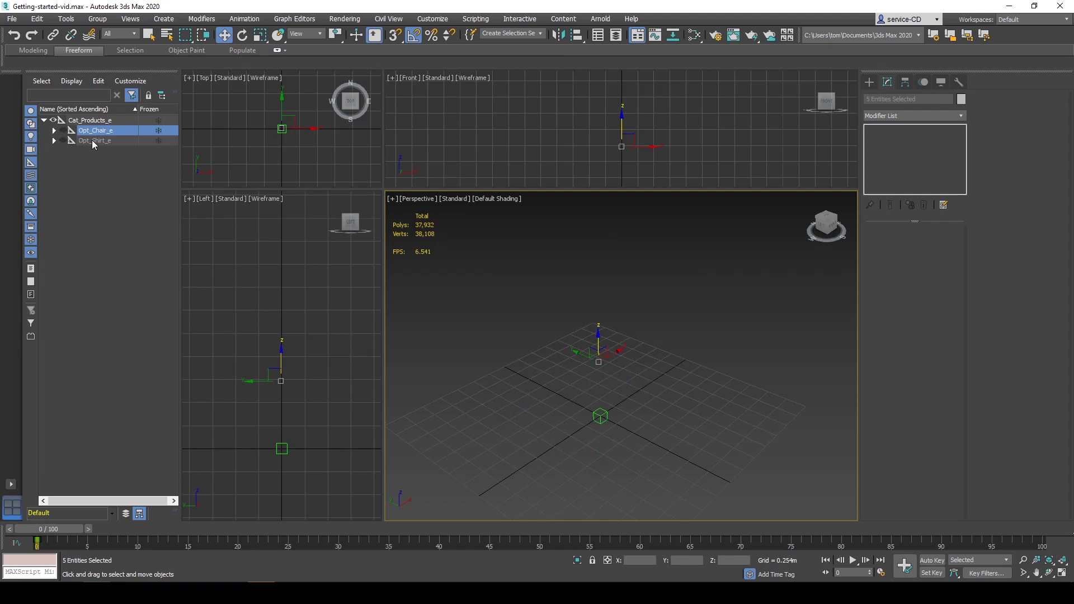
double_click(88, 141)
click(63, 140)
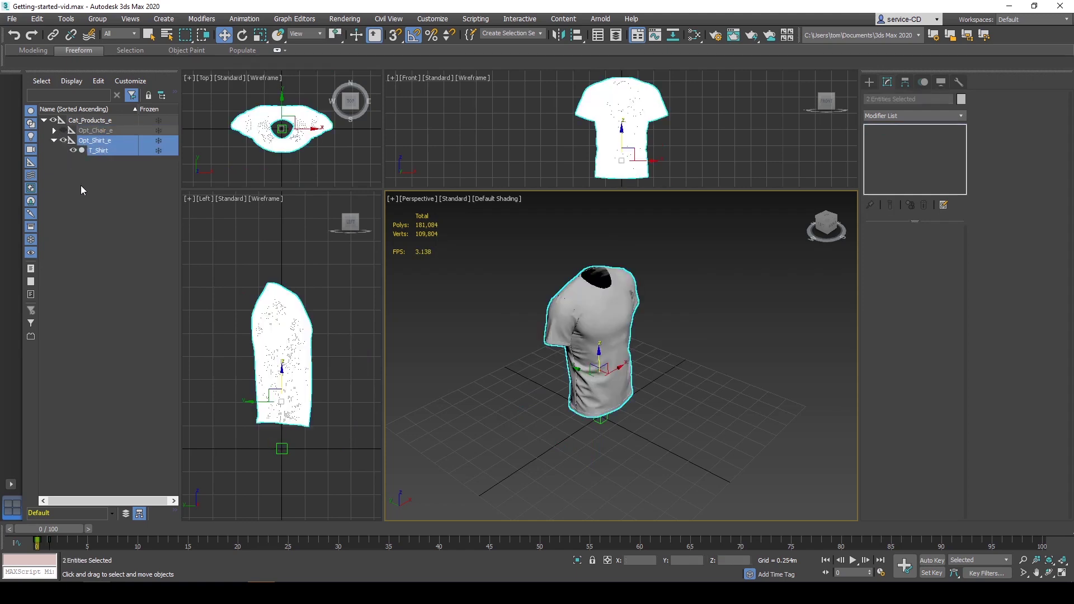
click(81, 186)
- Create a Dummy helper beside the shirt and zero its X and Y position
click(868, 82)
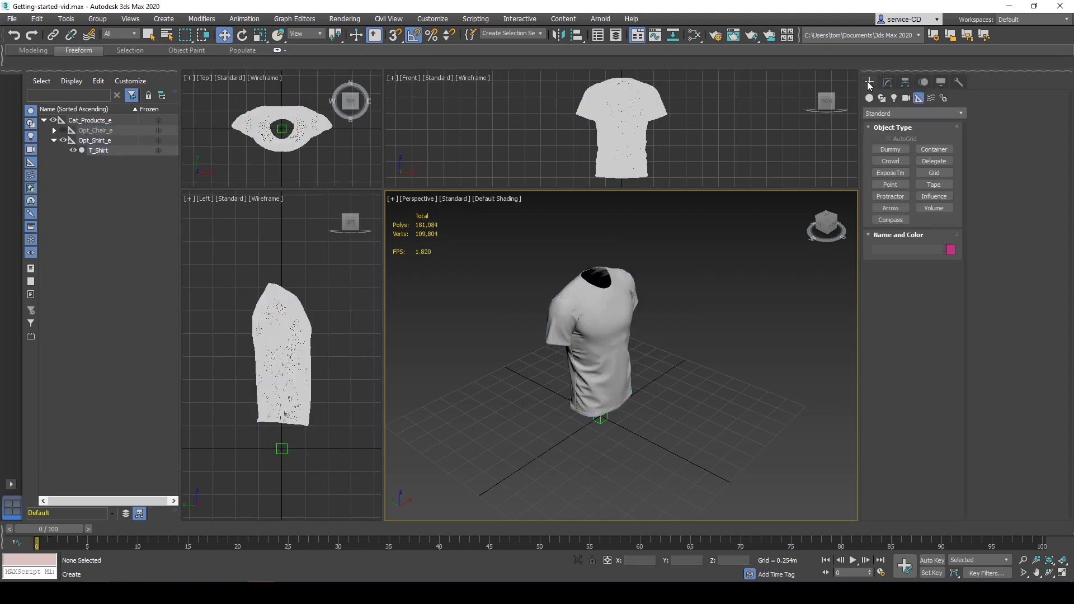
click(889, 149)
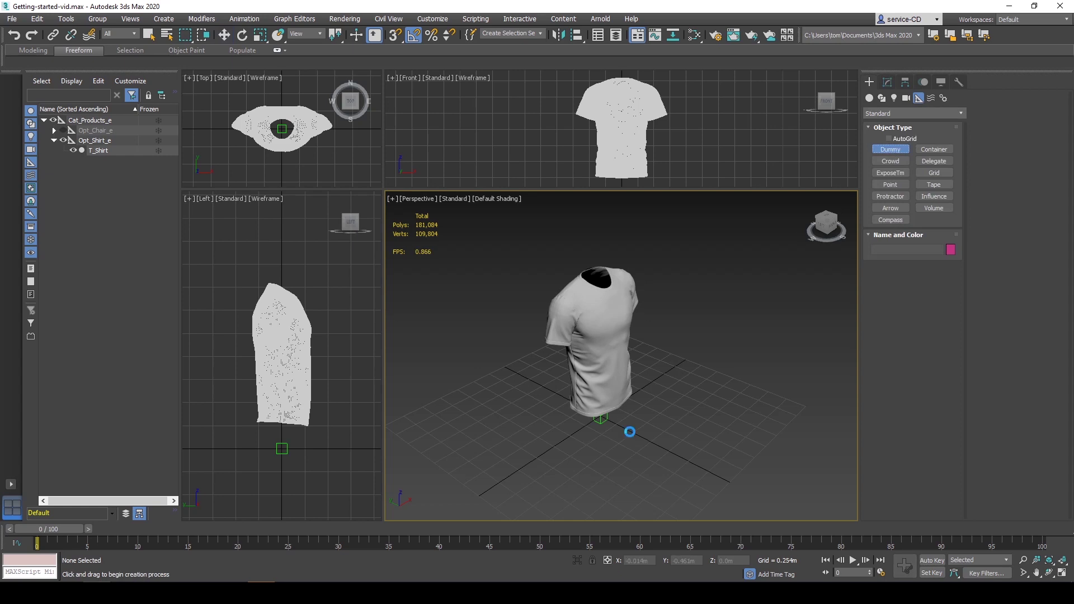
drag(628, 434, 629, 433)
key(w)
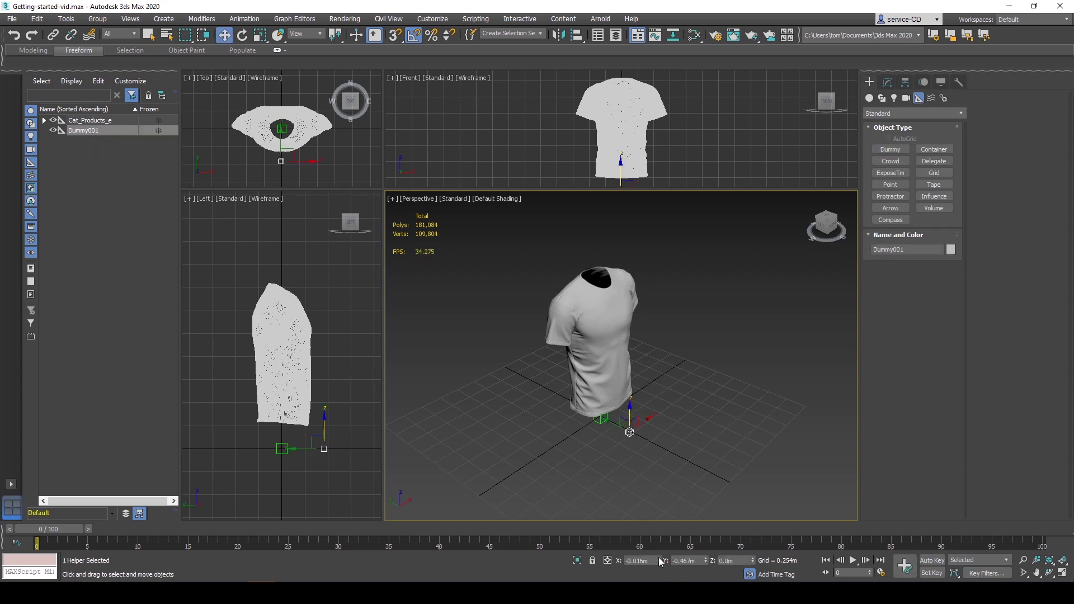
right_click(659, 560)
right_click(706, 561)
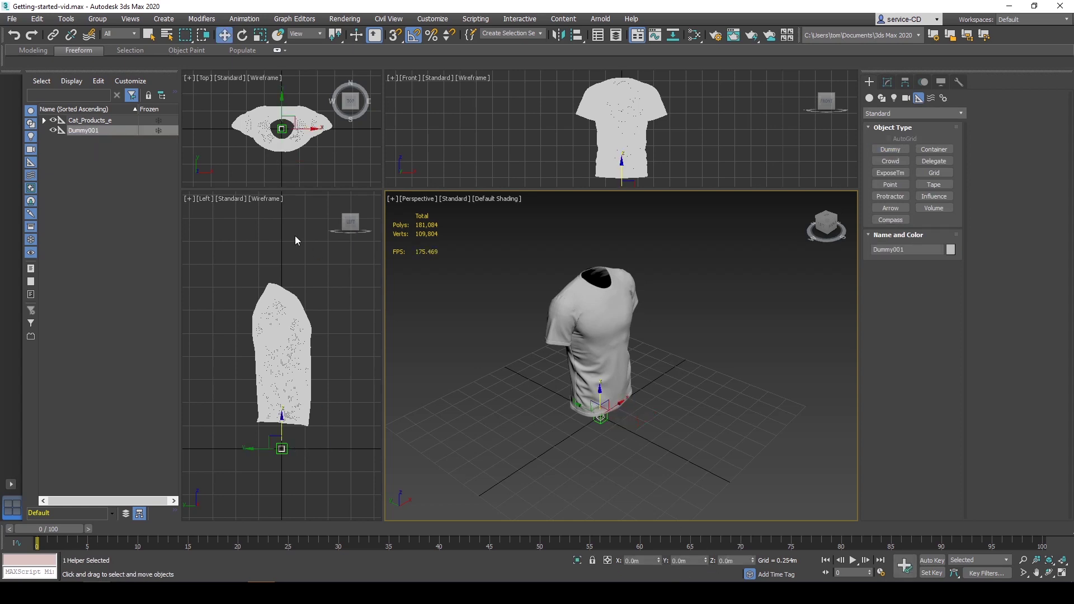
- Rename the dummy to Mat_shirt_e
click(887, 82)
double_click(867, 99)
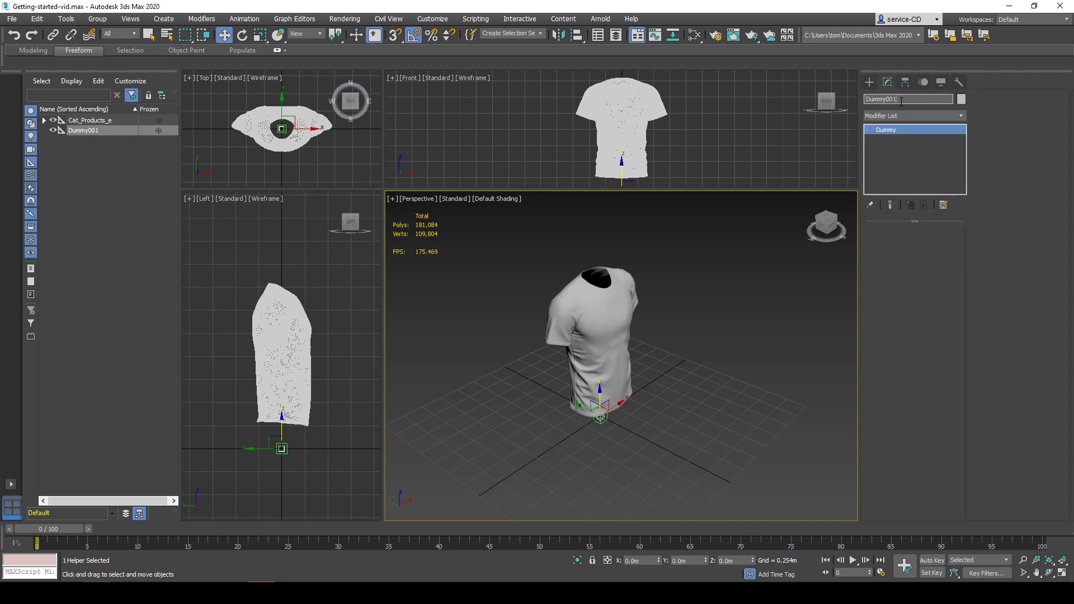
text(Mat_shirt_e)
key(Return)
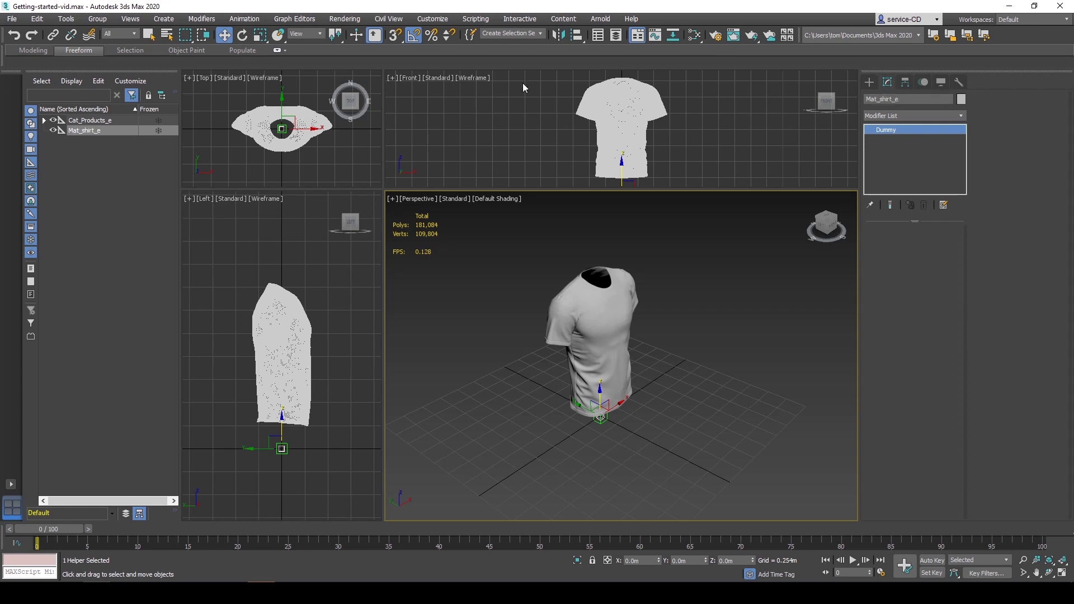
- Under Cat_Products_e, parent Mat_shirt_e to Opt_Shirt_e, then parent T_Shirt to Mat_shirt_e
click(45, 120)
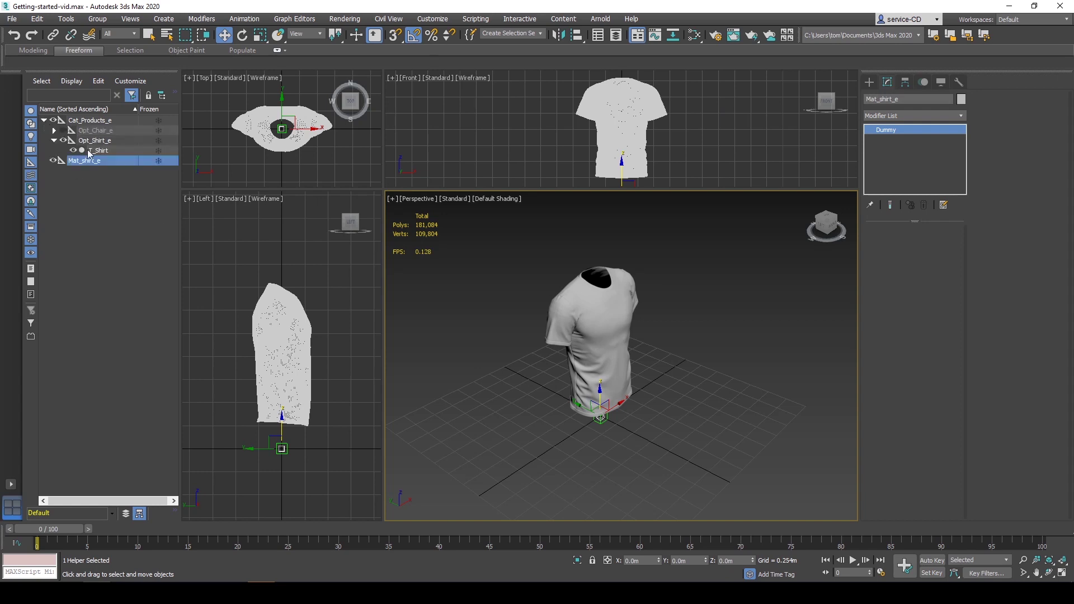
drag(82, 162, 137, 140)
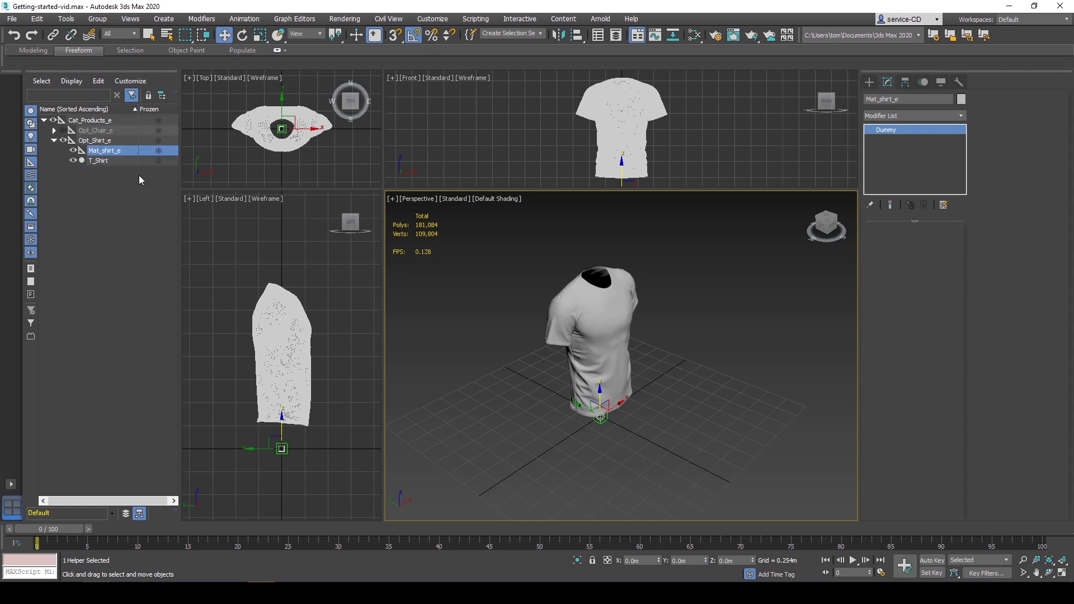
click(636, 336)
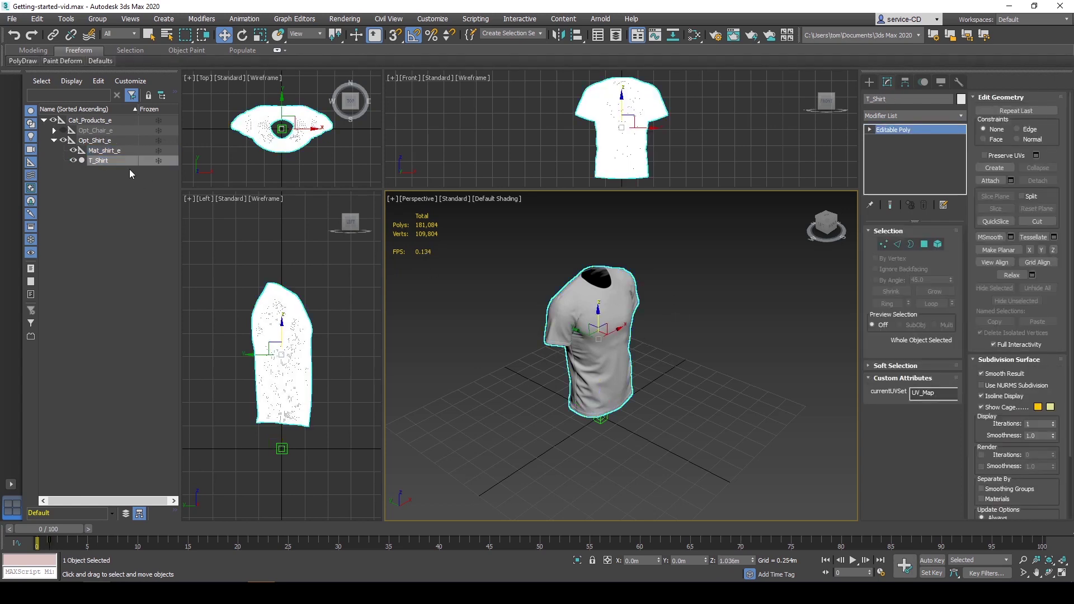
drag(96, 166, 107, 151)
- Export the scene to the export folder as the FBX file Shirt-chair with default FBX settings
click(12, 22)
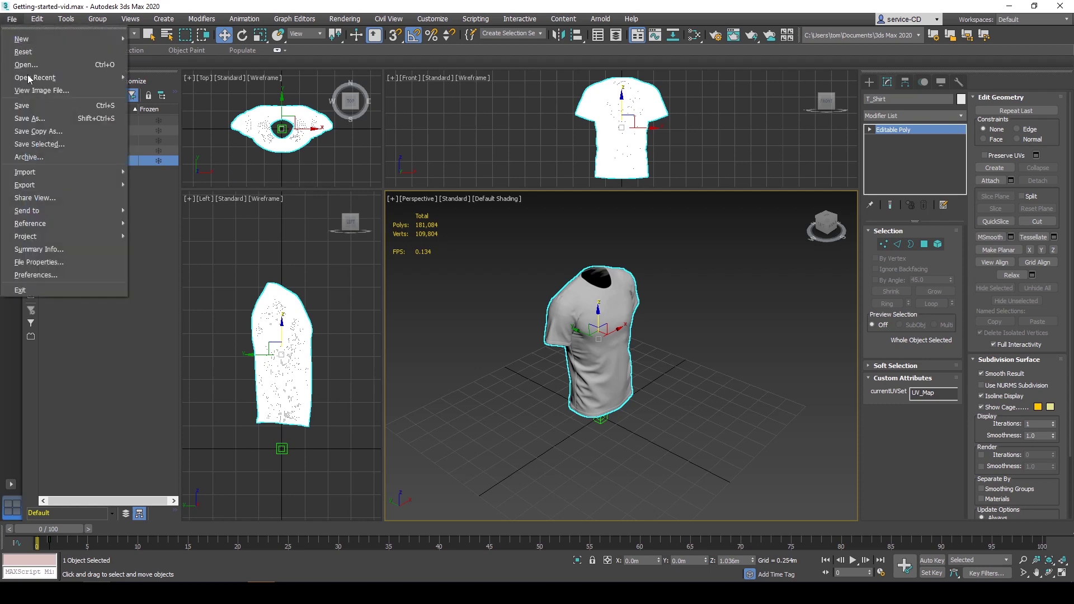
mouse_move(61, 184)
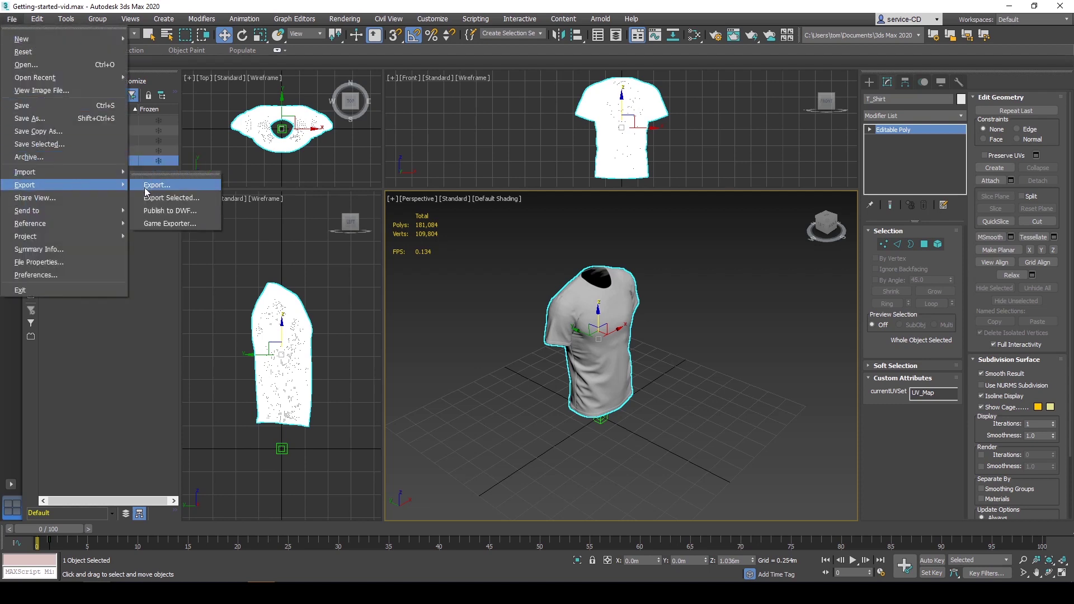
click(168, 185)
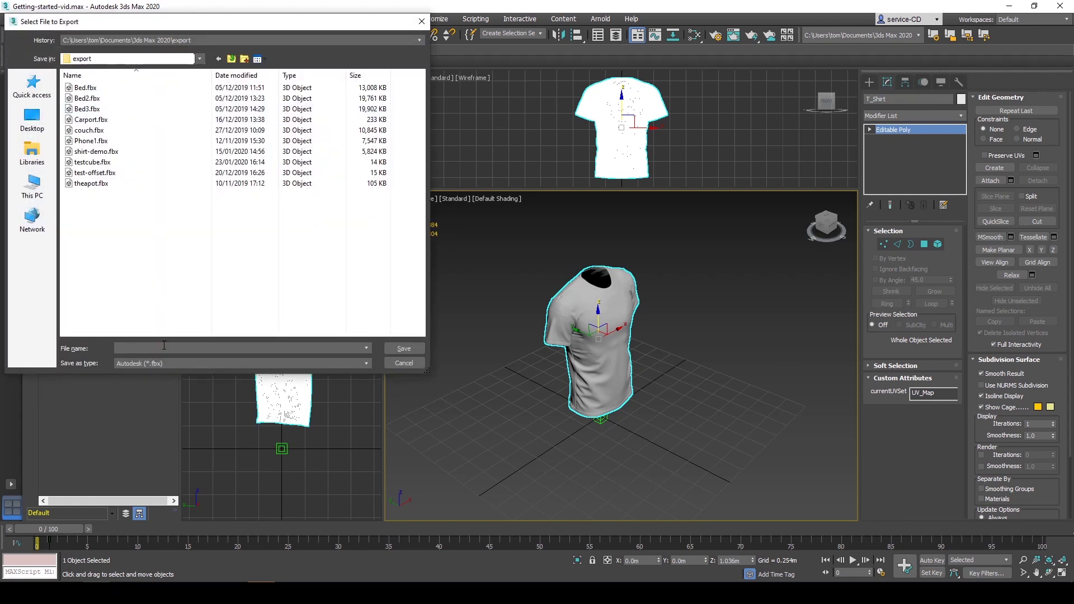
click(164, 345)
text(Shirt)
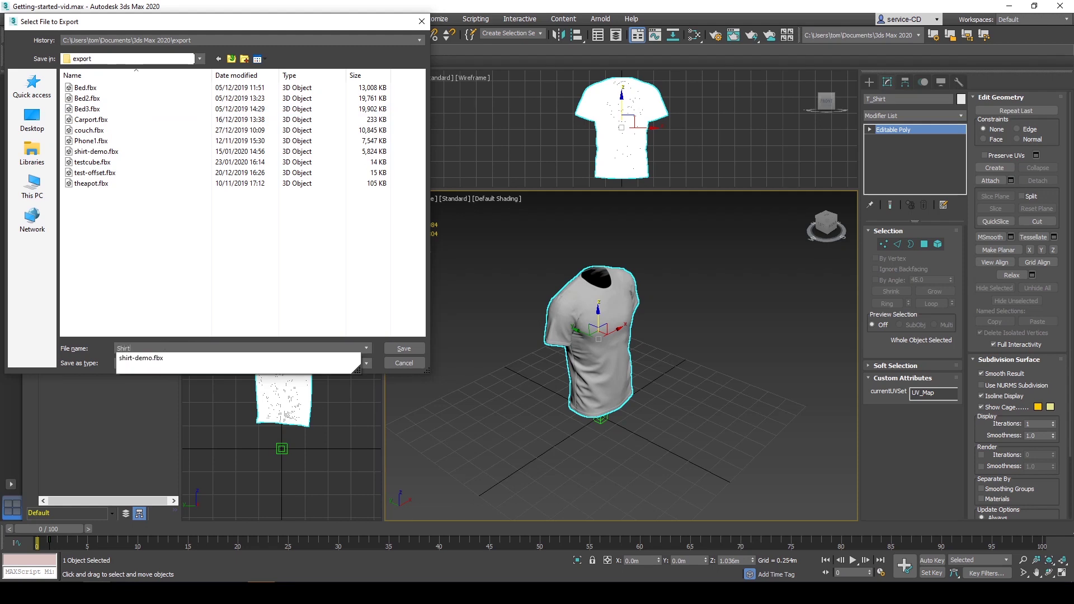
text(-chair)
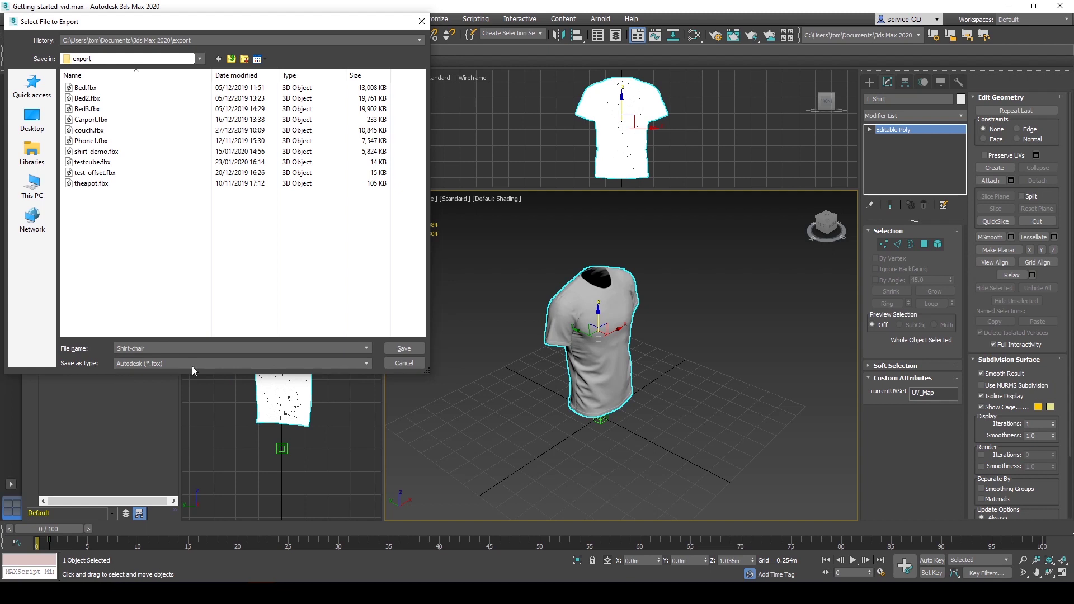
click(415, 348)
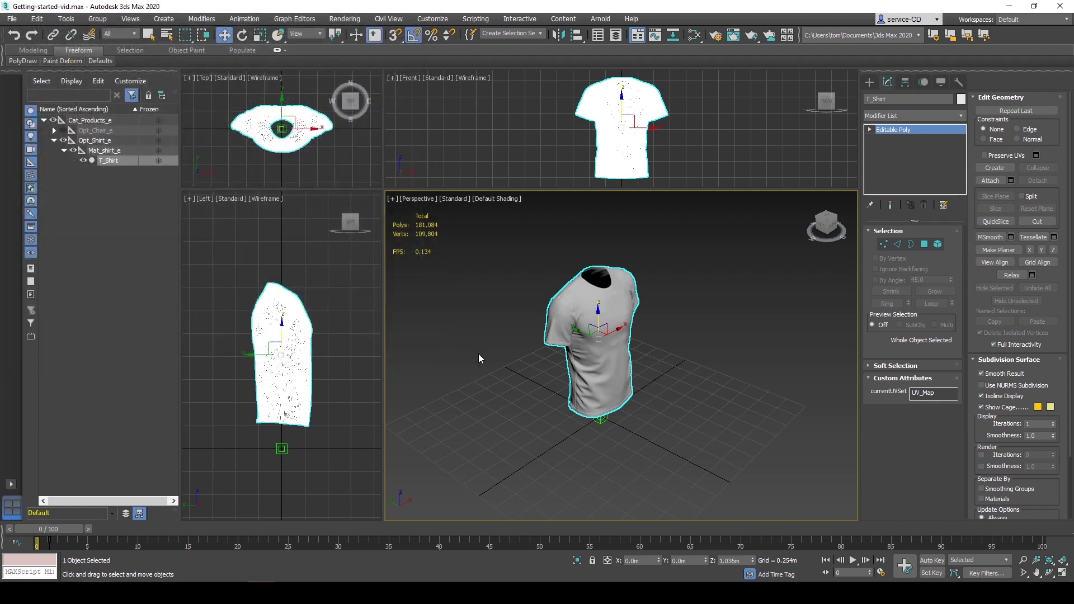
click(787, 442)
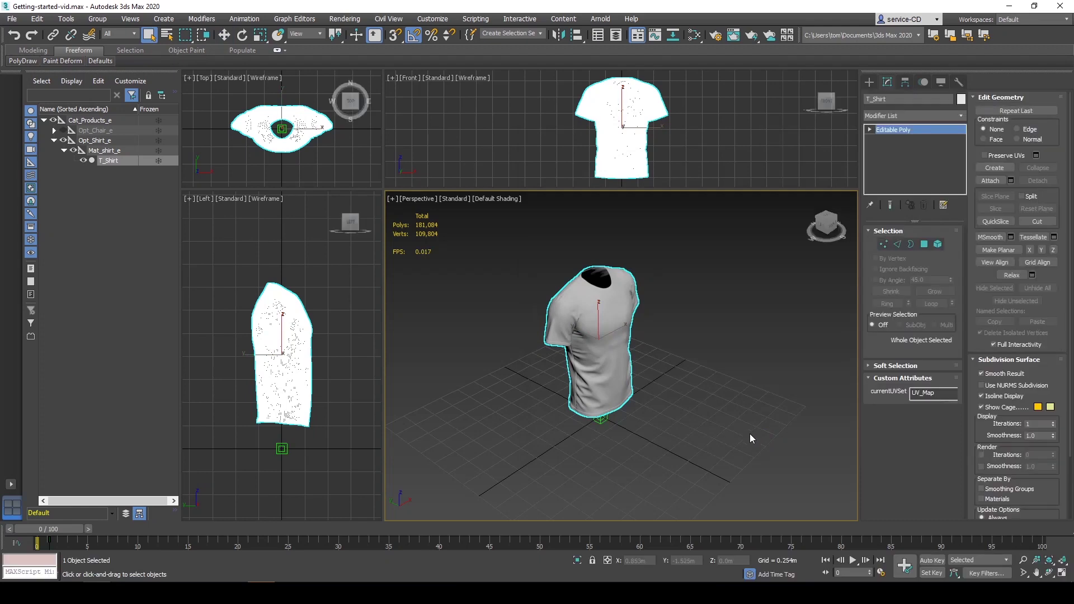
click(123, 592)
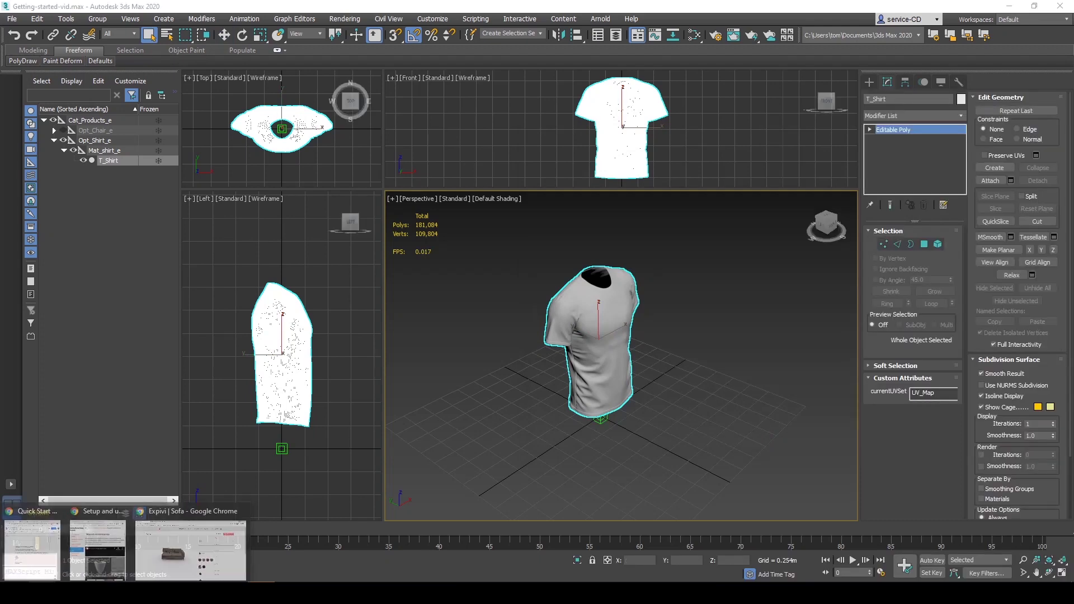
- Switch to the Expivi admin products list in Chrome
click(159, 562)
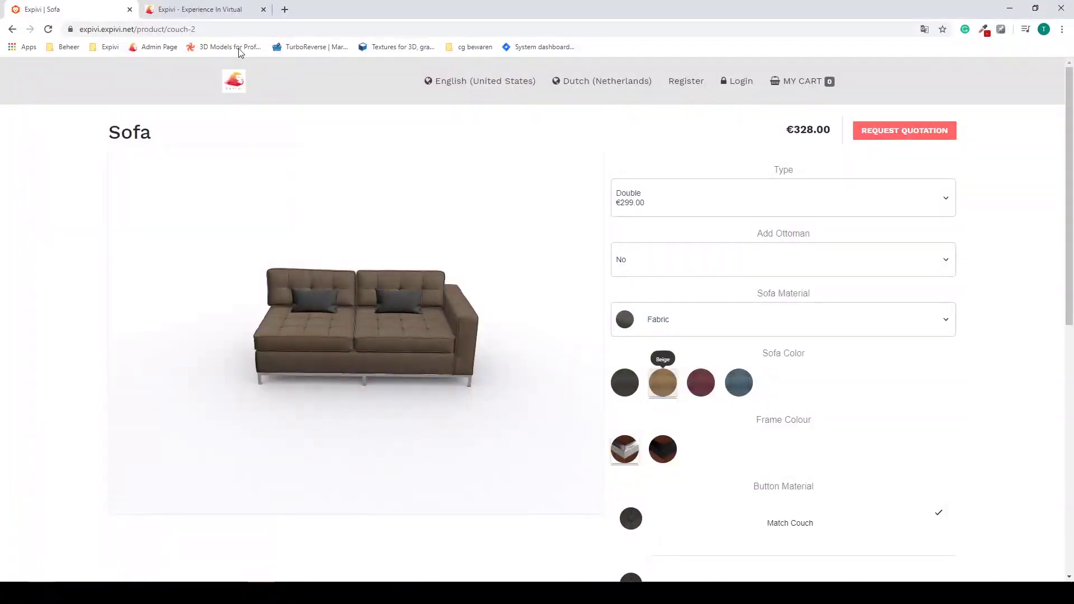
click(185, 16)
mouse_move(14, 133)
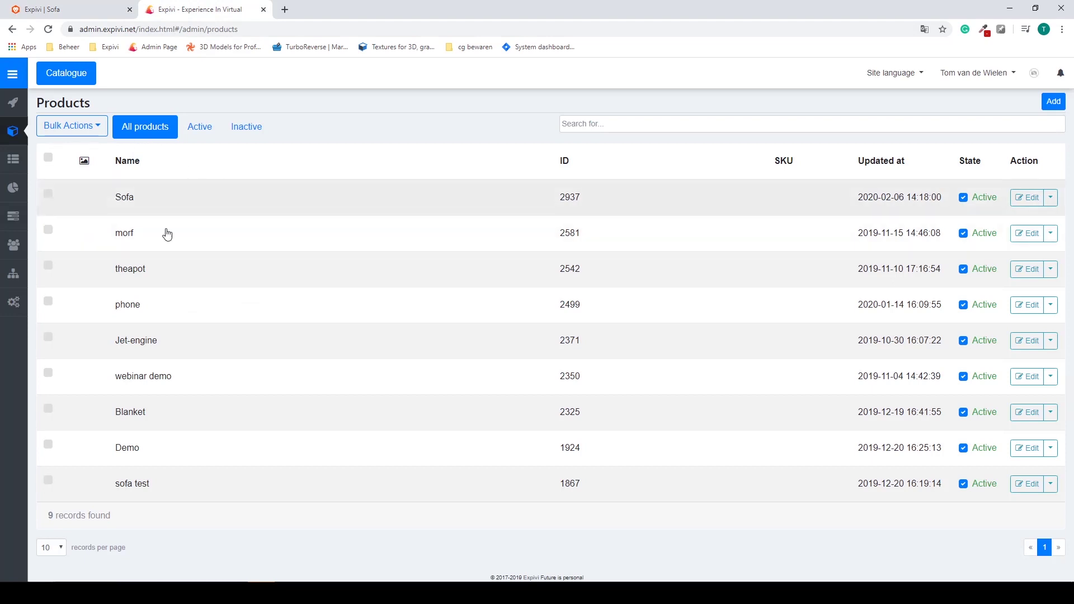
- Add a new product named Shirt-chair, save it, and open it for editing
click(1051, 101)
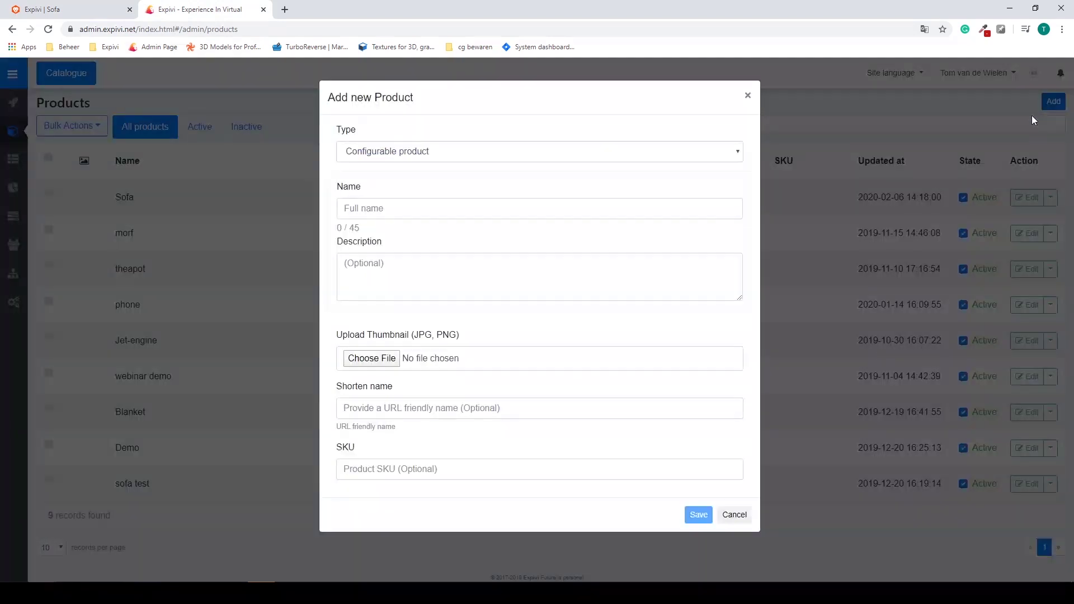
click(409, 208)
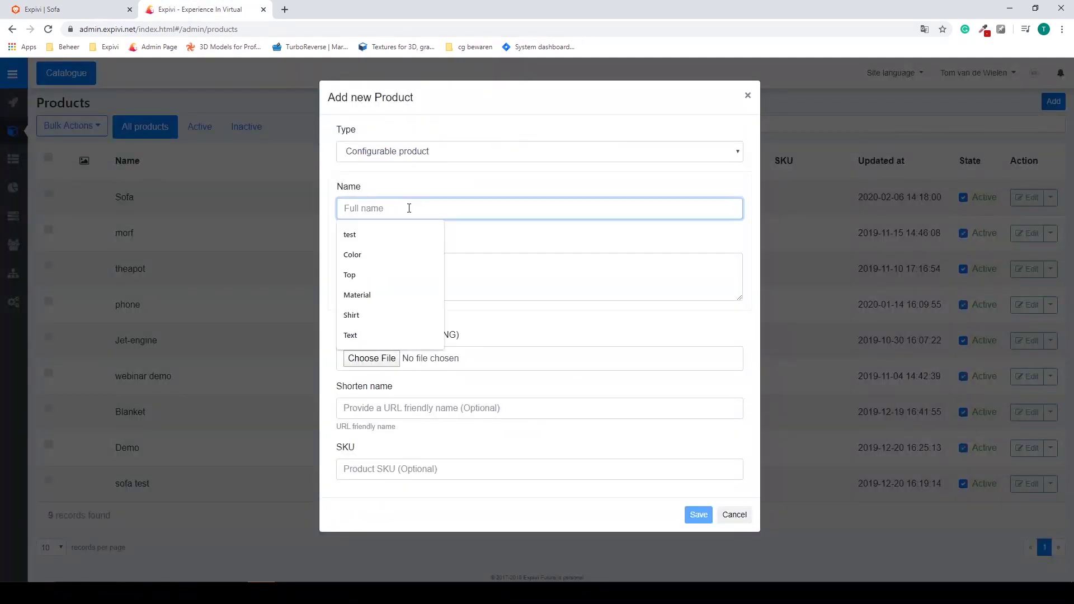
text(Sh)
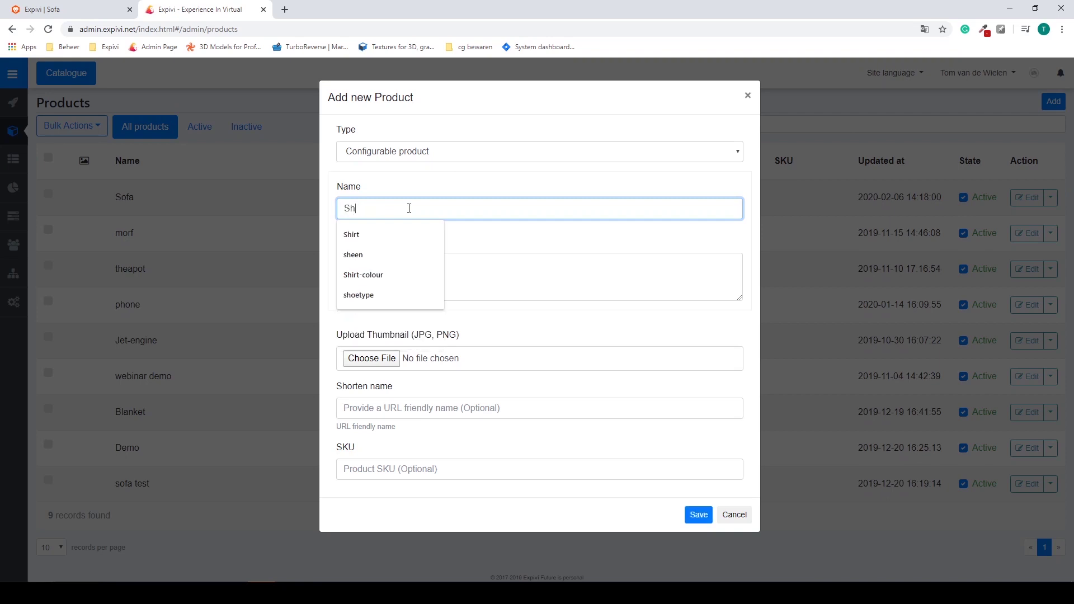
text(irt-c)
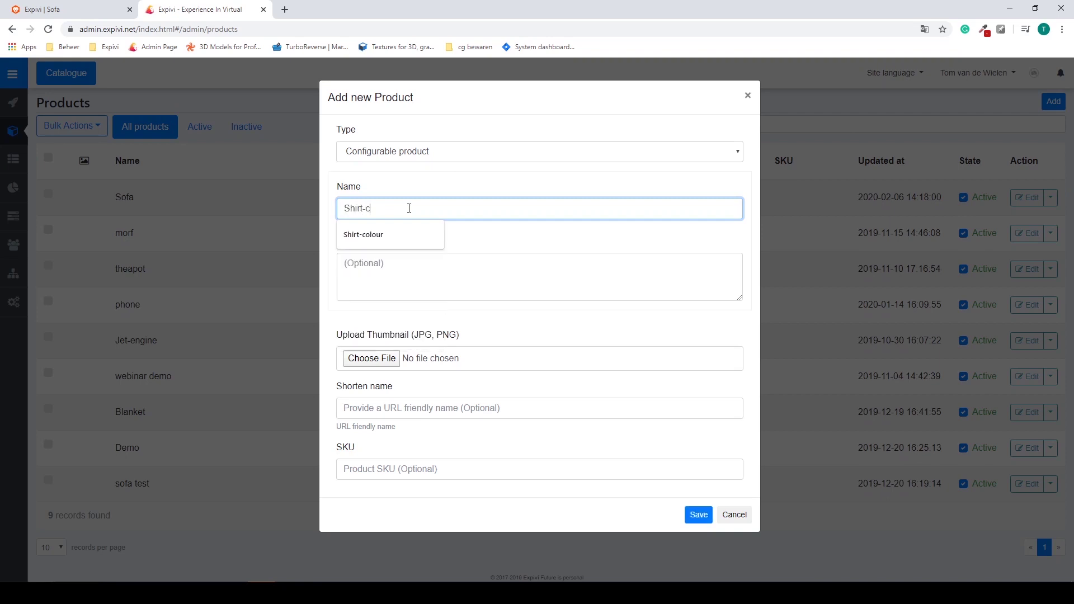
text(hair)
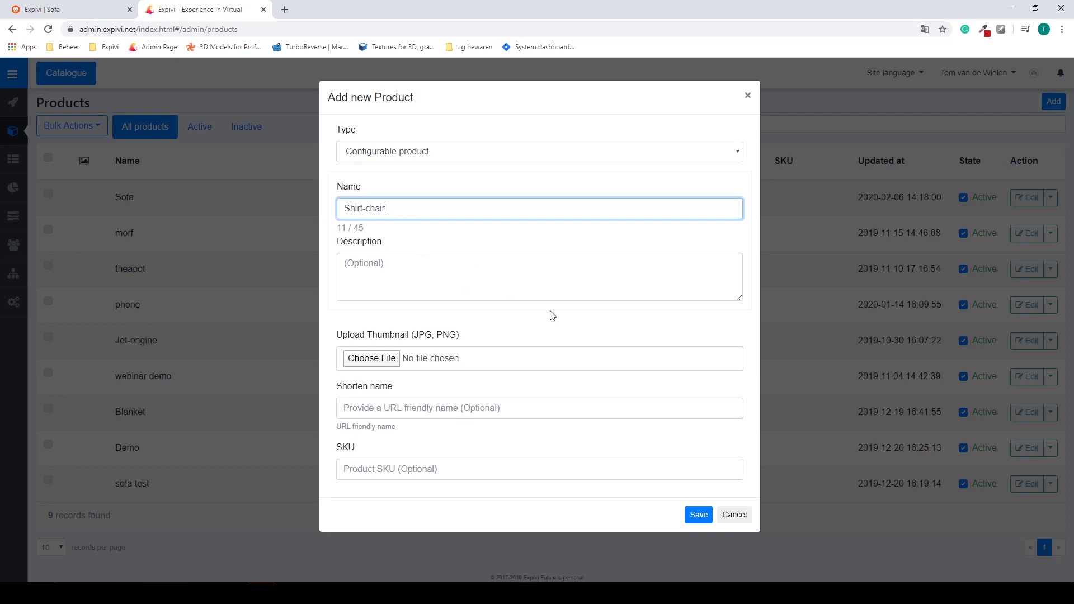
click(699, 514)
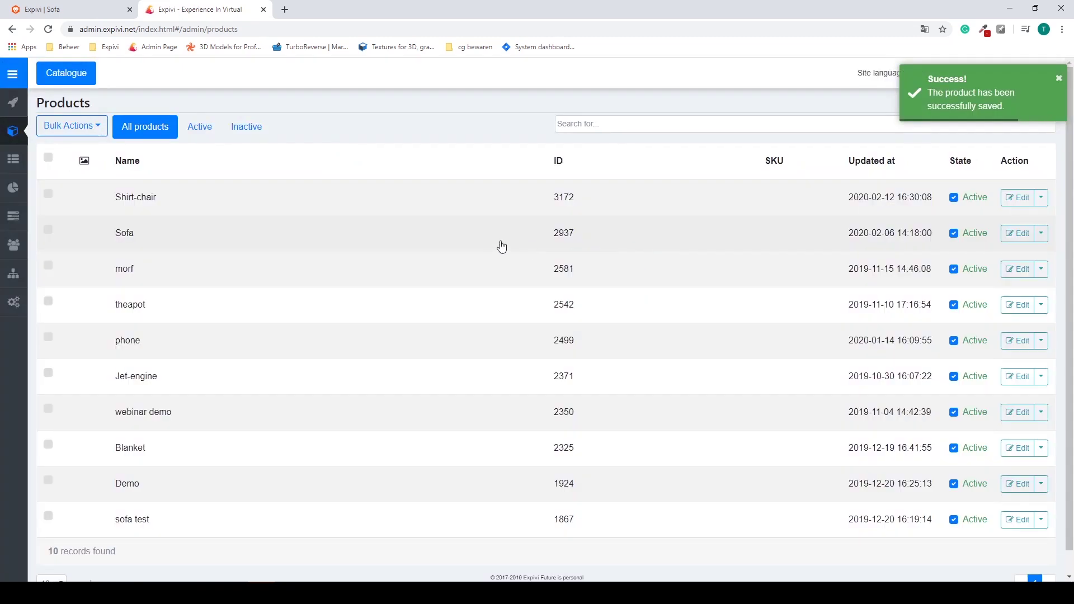
click(143, 196)
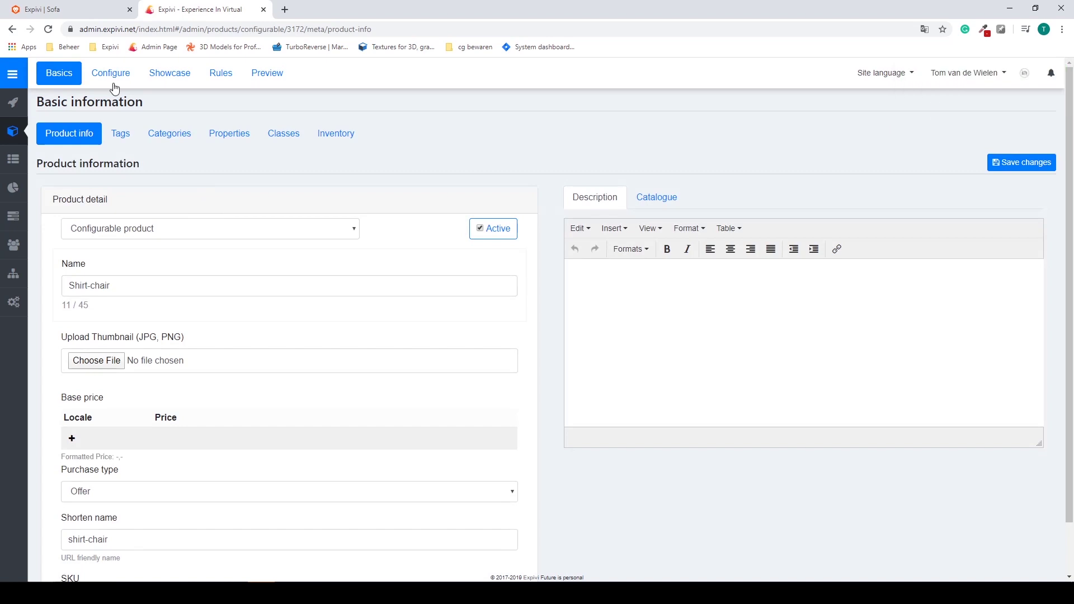
- Start a 3D model import from the product's configuration settings
click(103, 71)
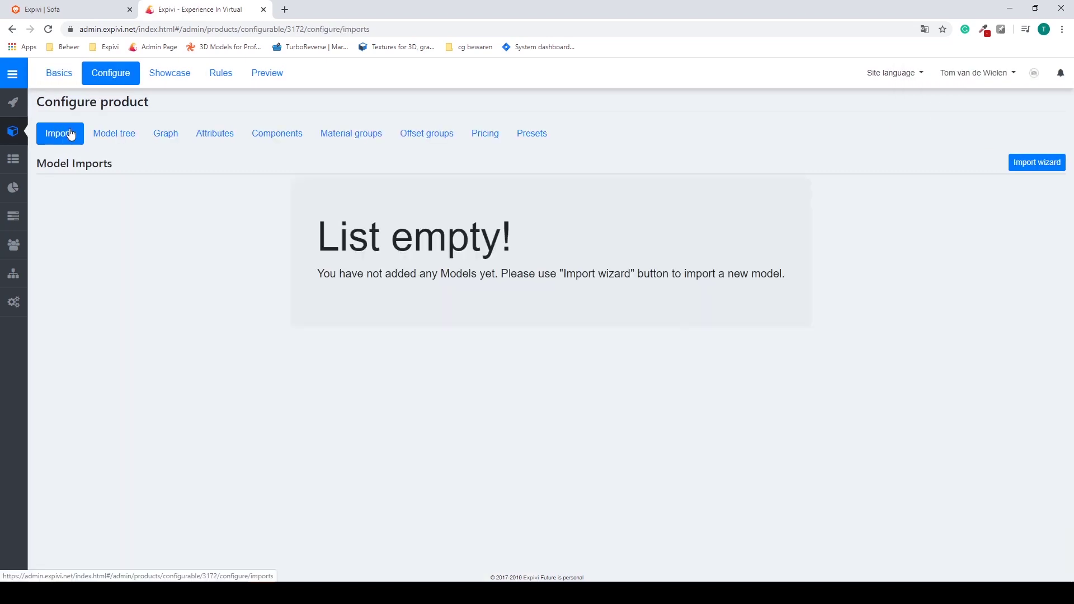
click(1032, 168)
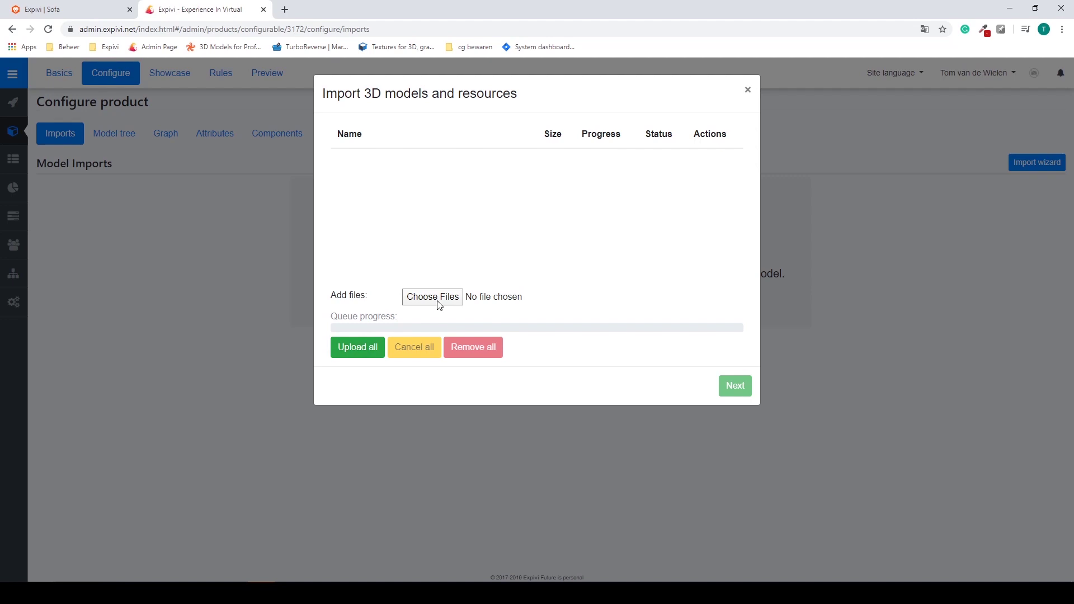
click(438, 299)
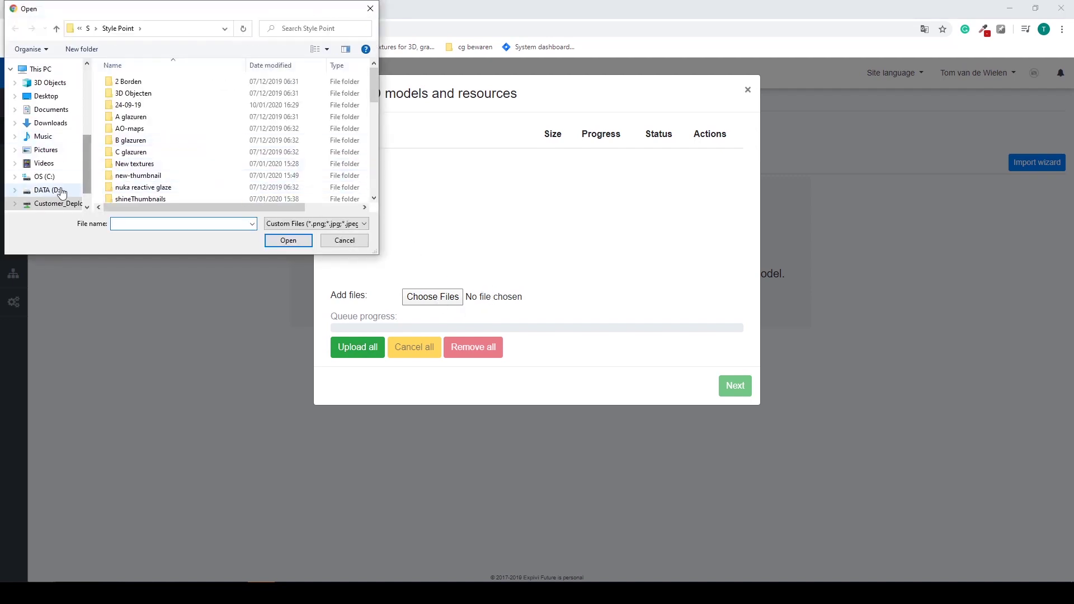
- Upload Shirt-chair.fbx from Documents\3ds Max 2020\export and continue to the import options
click(49, 109)
double_click(136, 82)
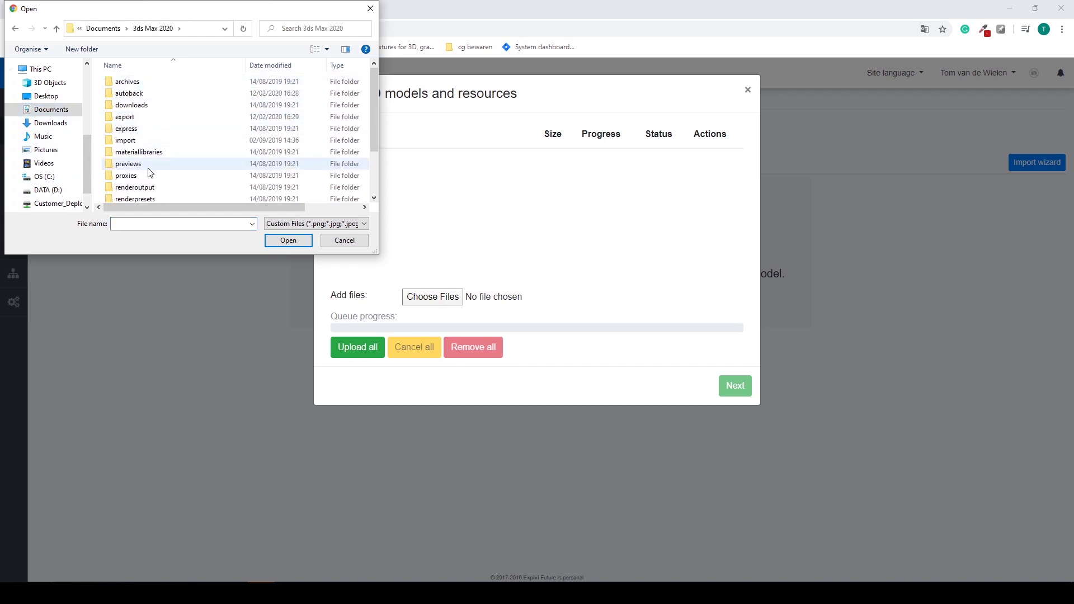
double_click(127, 116)
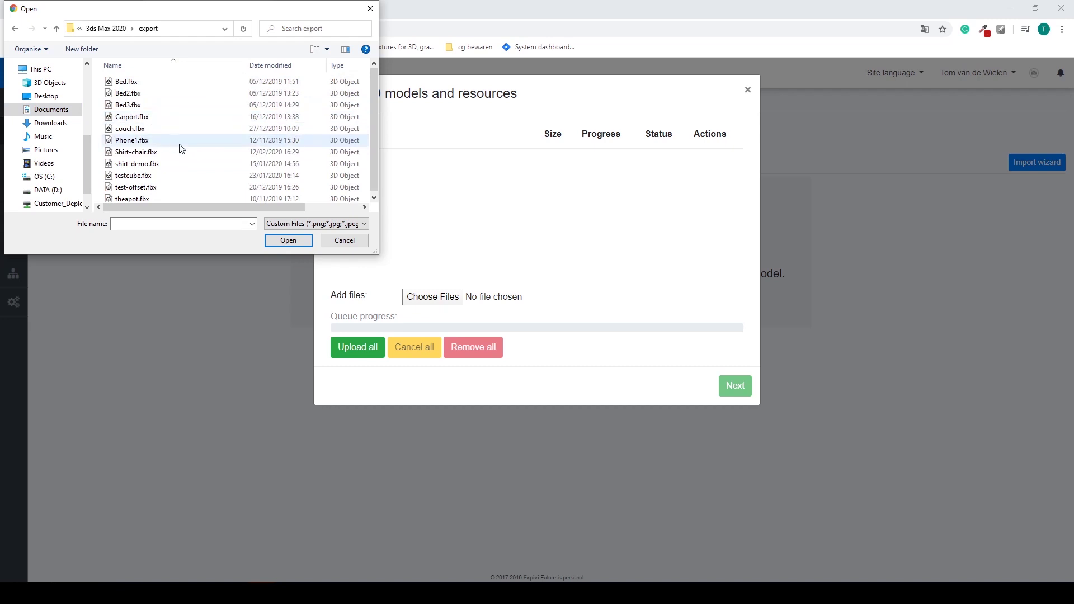
click(149, 149)
click(285, 240)
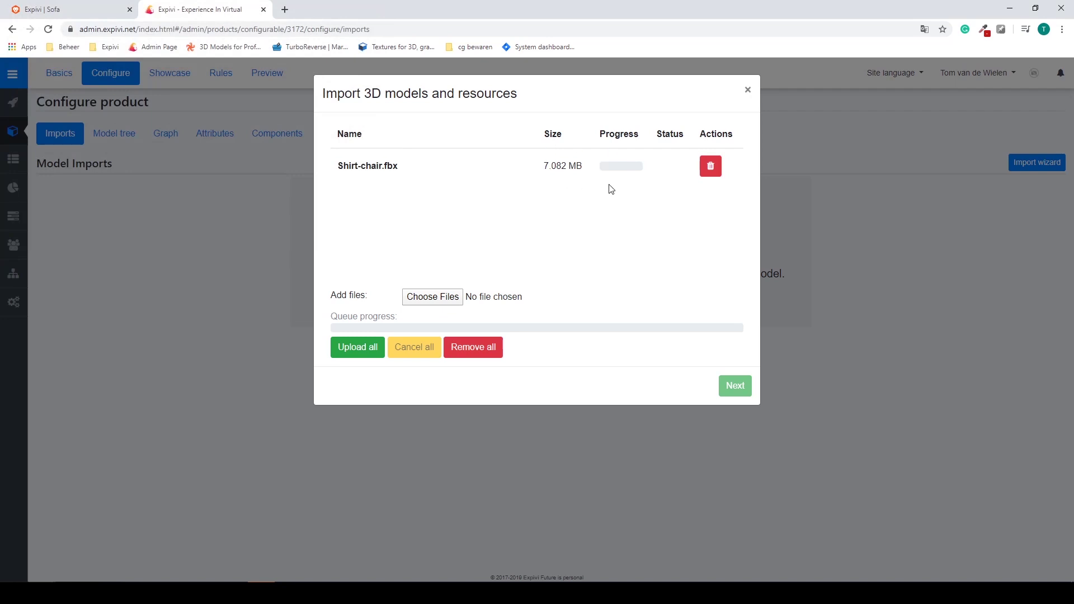
click(357, 352)
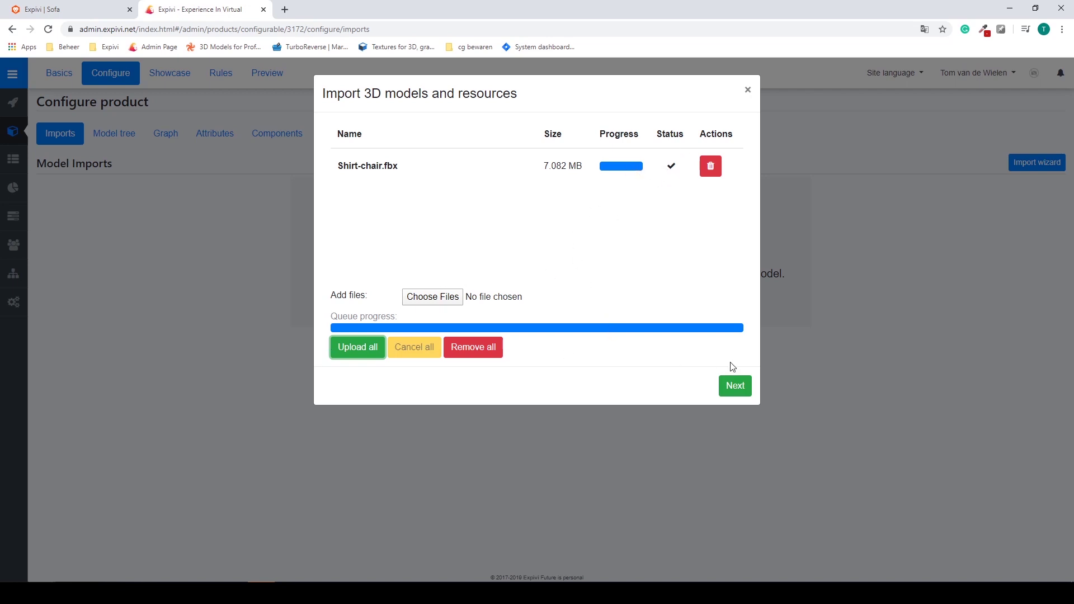
click(741, 388)
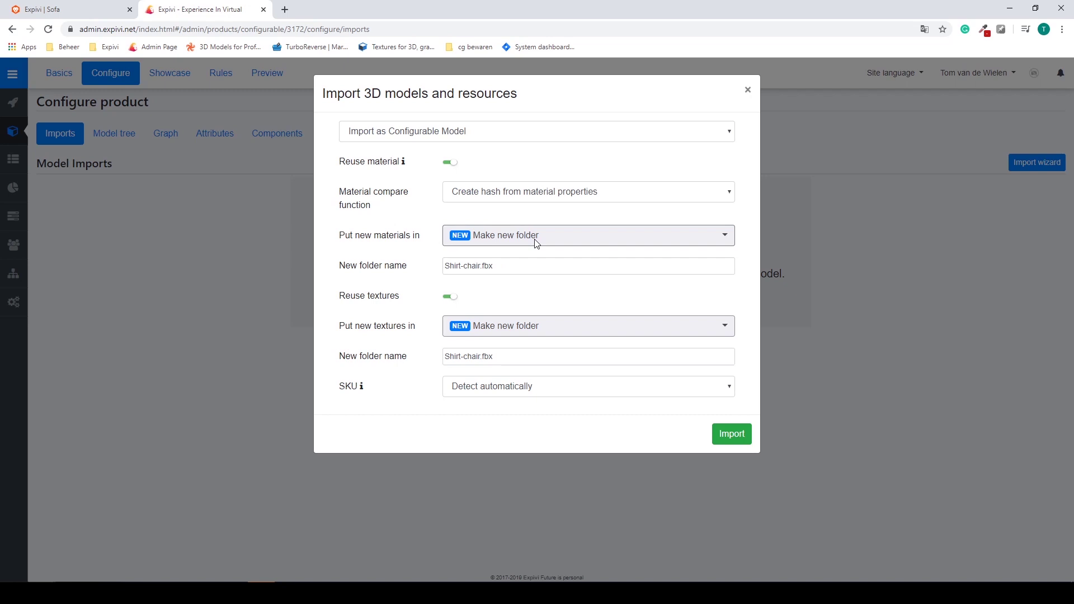
- Import as a configurable model into a new materials folder named Shirt-chair, then close the window
click(535, 240)
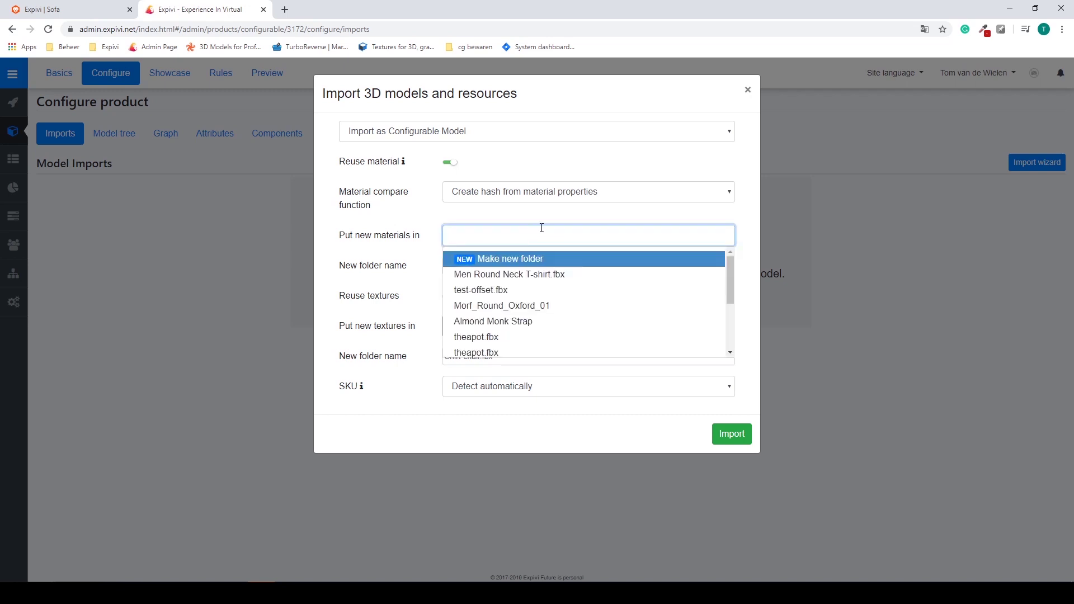
click(435, 210)
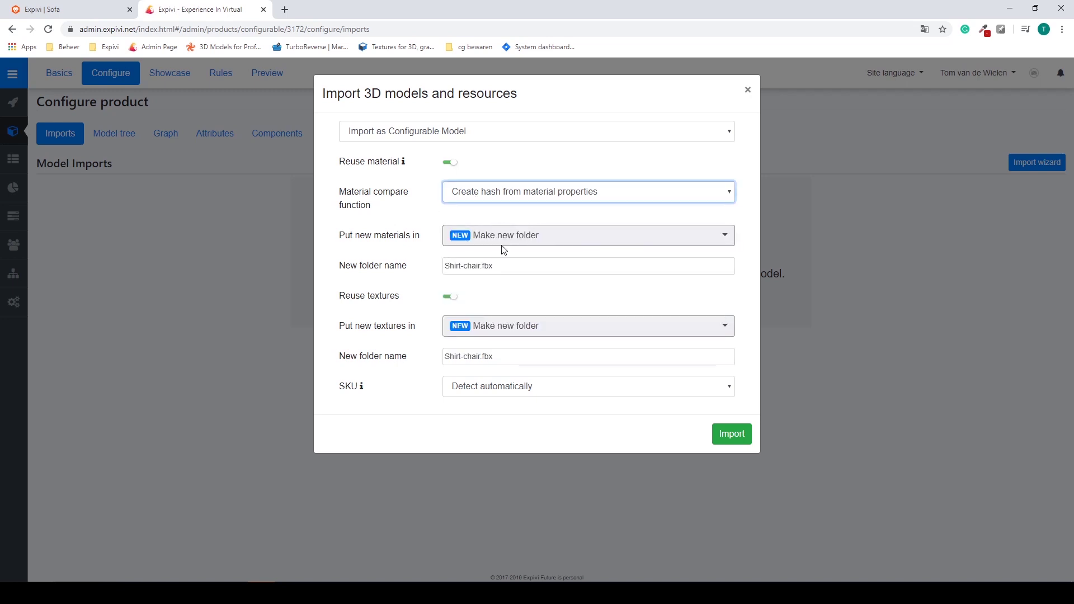
double_click(482, 265)
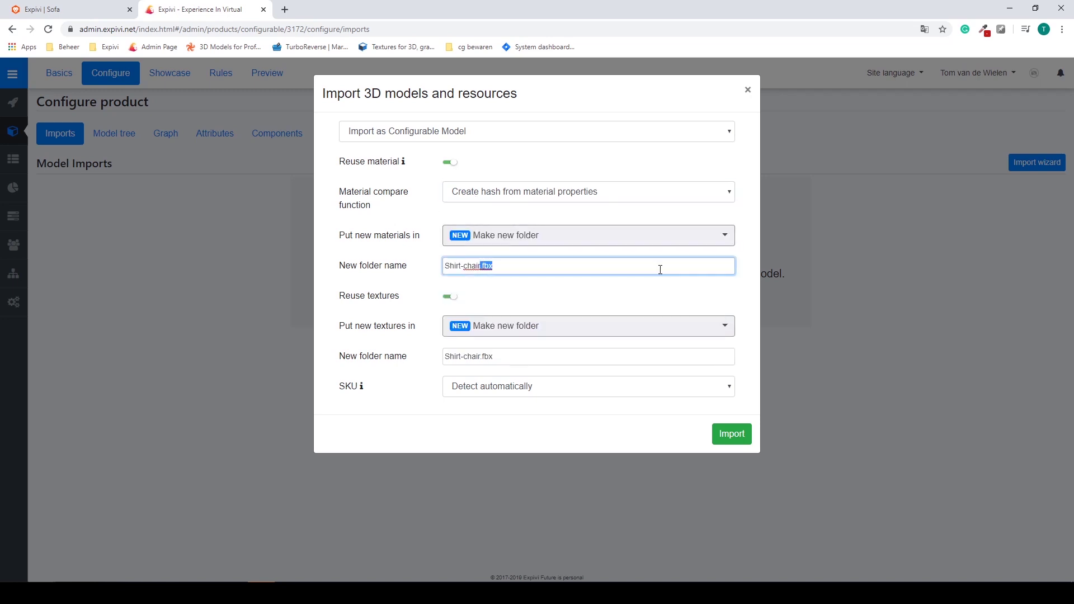
key(BackSpace)
click(742, 430)
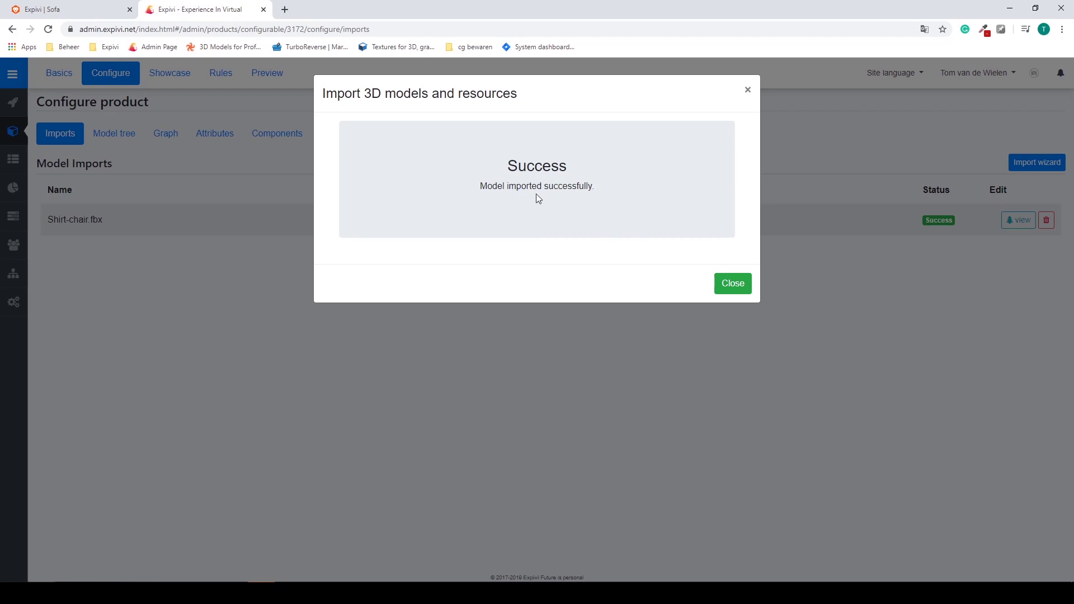
click(737, 287)
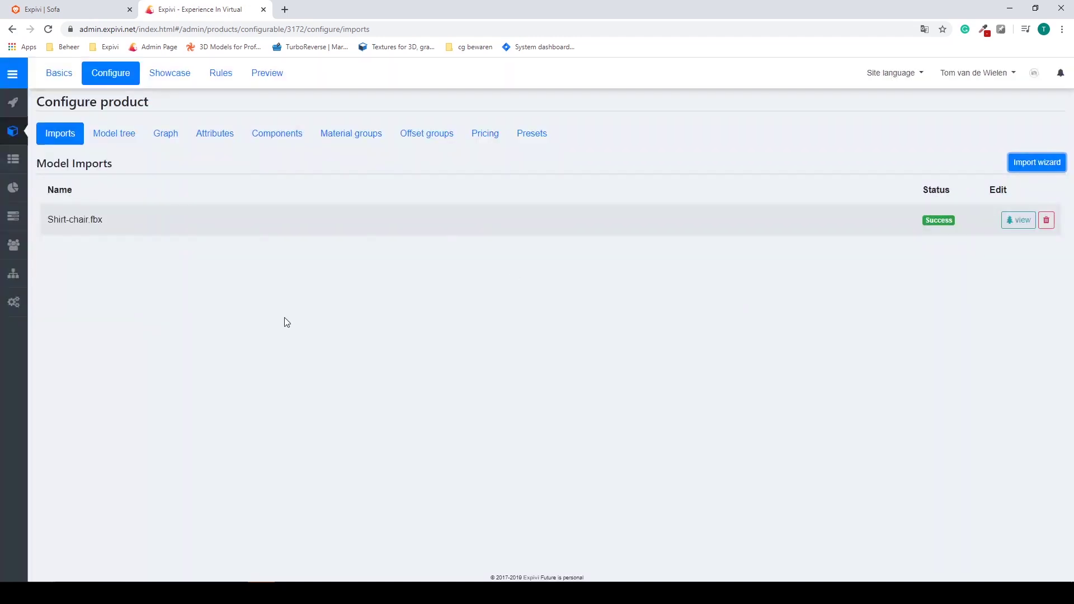
- Expand RootNode and Products in the product's model tree
click(114, 139)
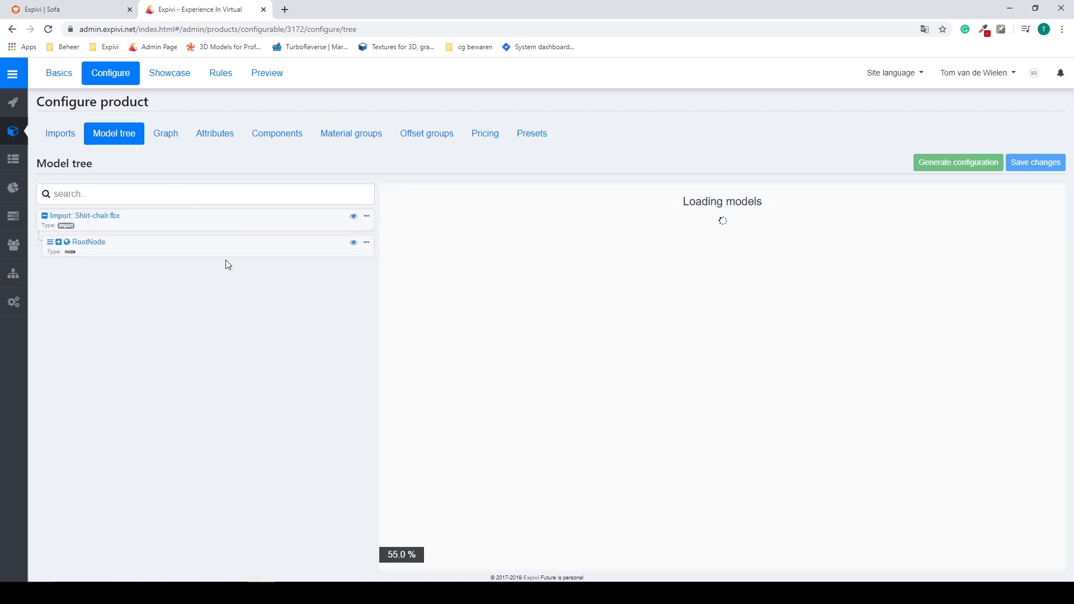
click(59, 243)
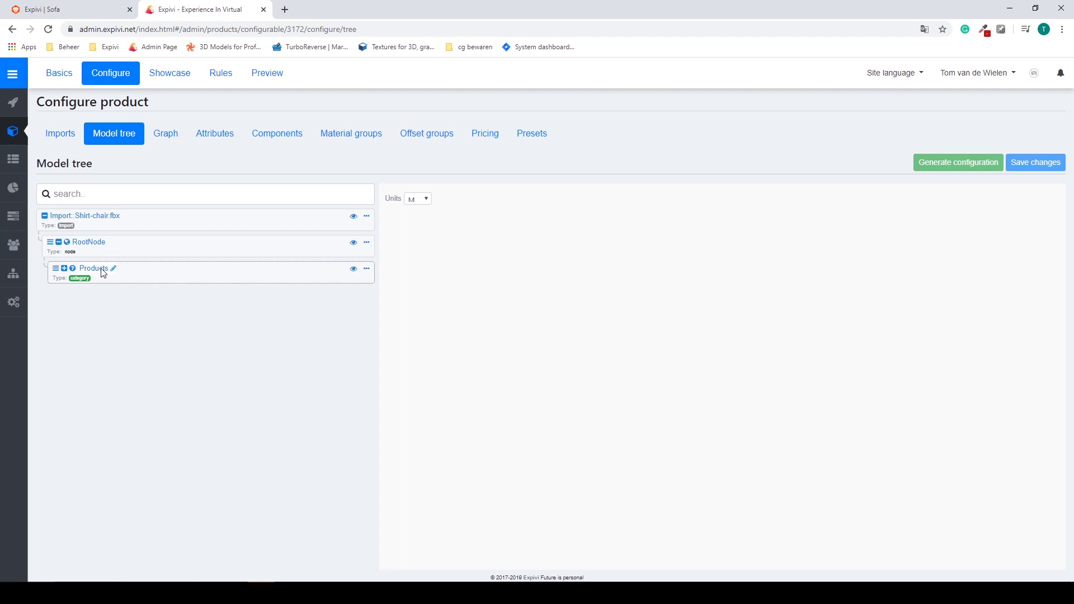
click(64, 269)
- Toggle the preview between the Shirt and Chair options, then open the Configurable graph
click(337, 295)
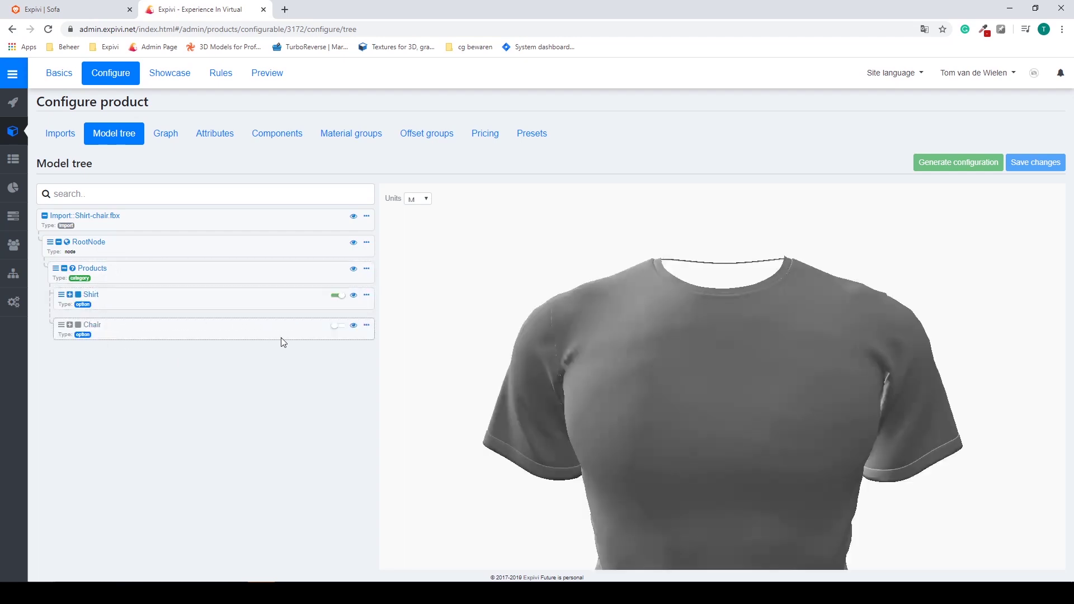
click(337, 326)
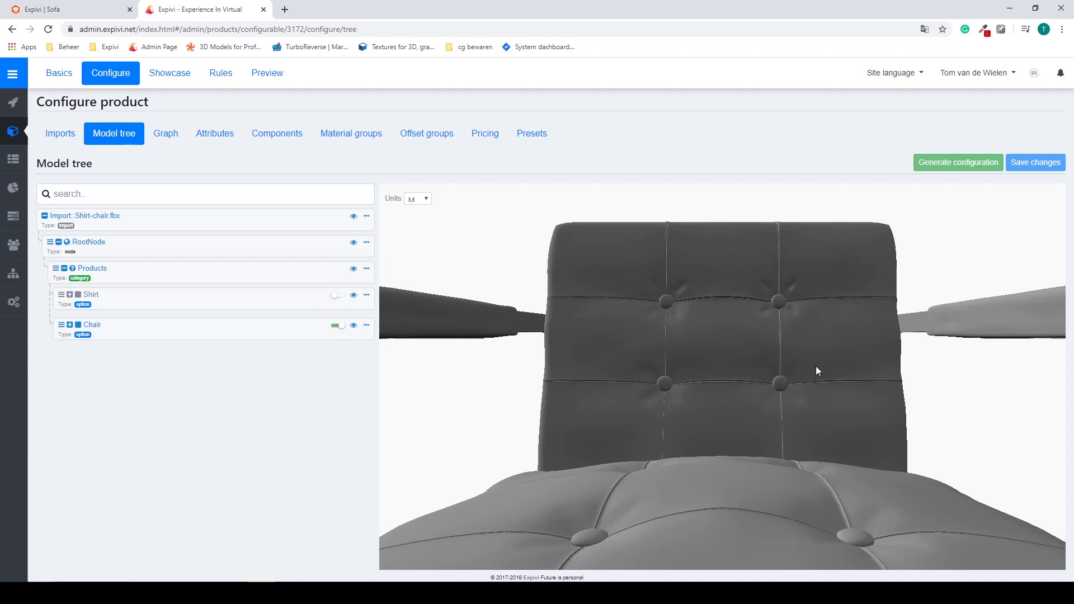
scroll(816, 370, down, 5)
drag(816, 371, 747, 398)
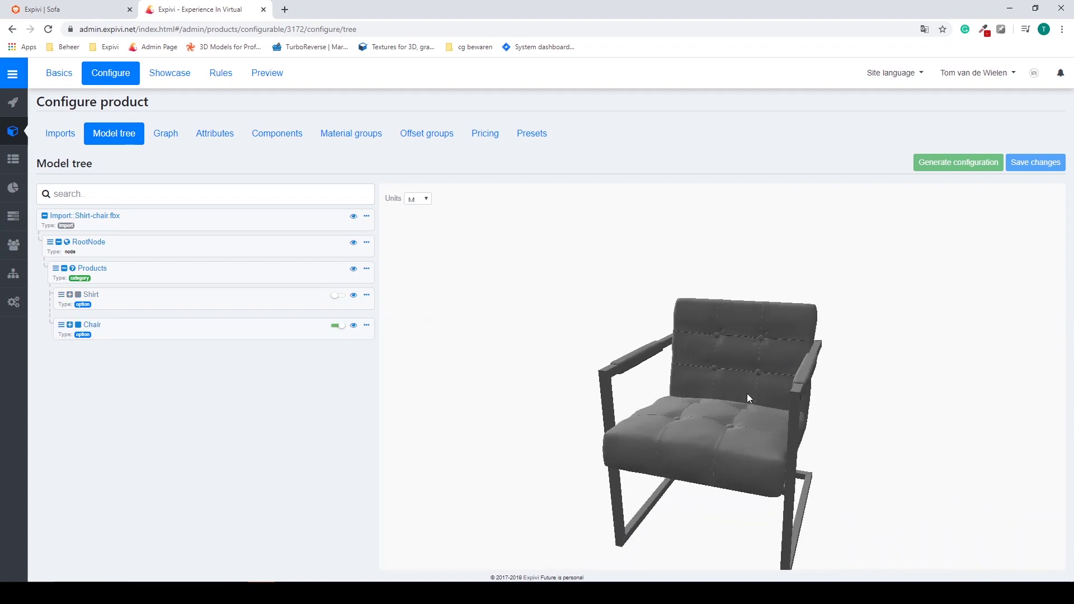
click(336, 296)
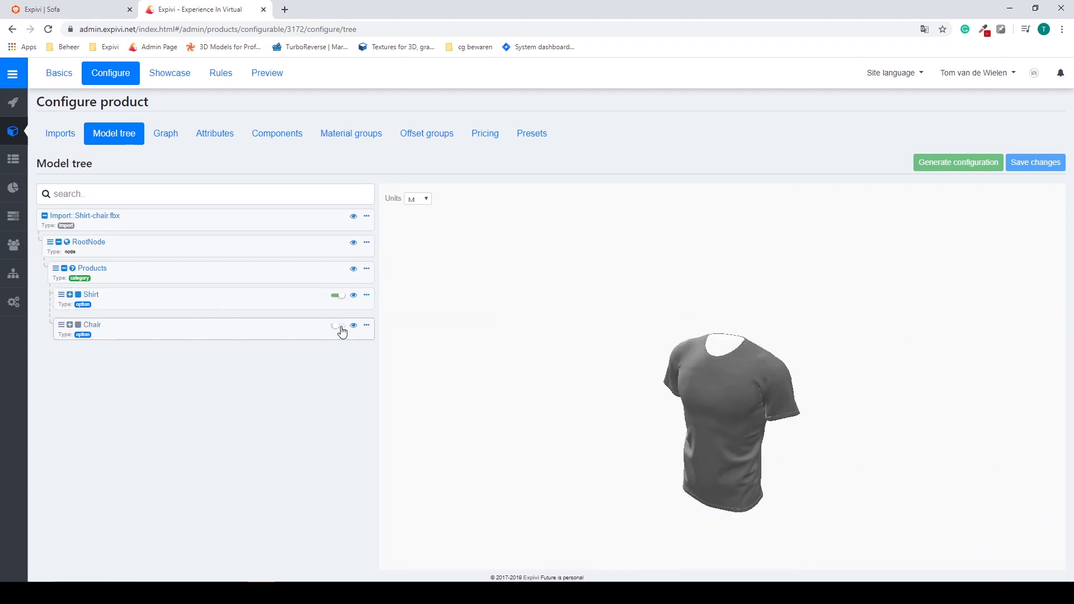
click(338, 327)
click(337, 296)
click(339, 326)
click(164, 137)
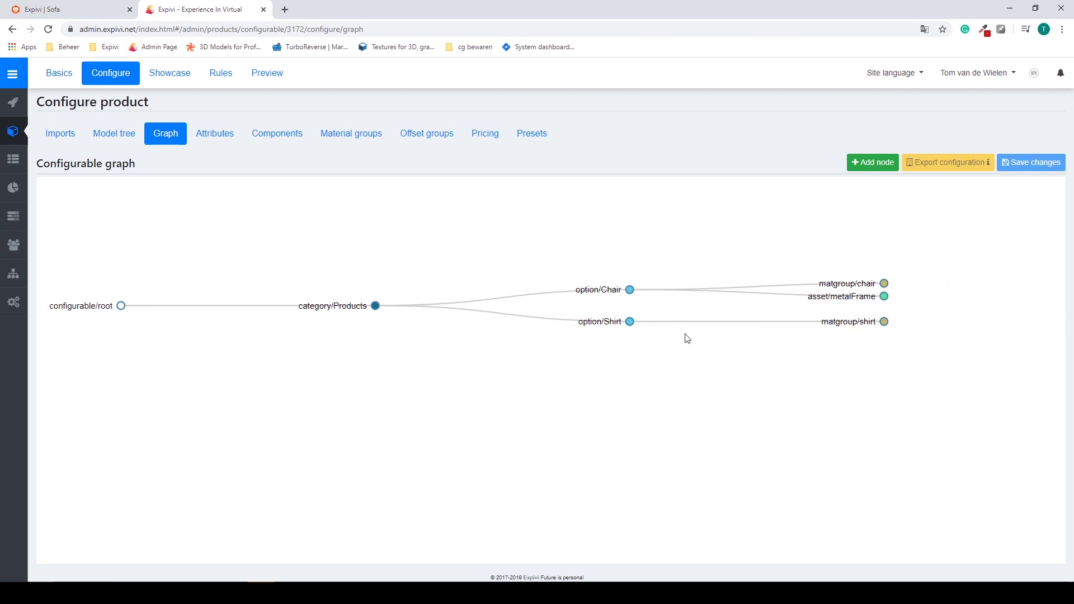
- Recentre the graph, select the asset/metalFrame node, then open the Attributes page showing Products
click(884, 323)
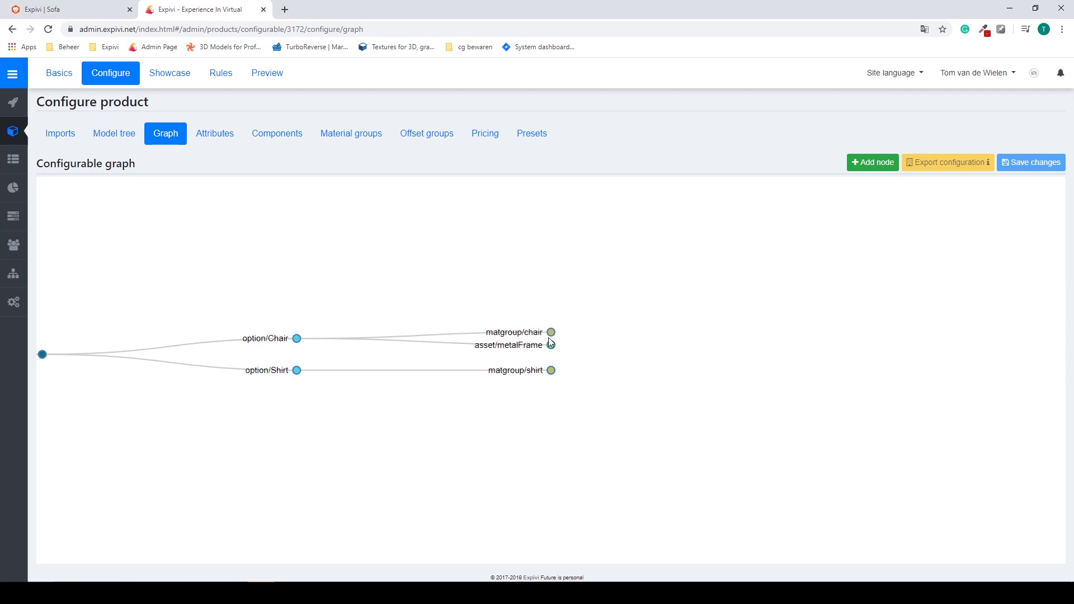
click(551, 344)
click(214, 137)
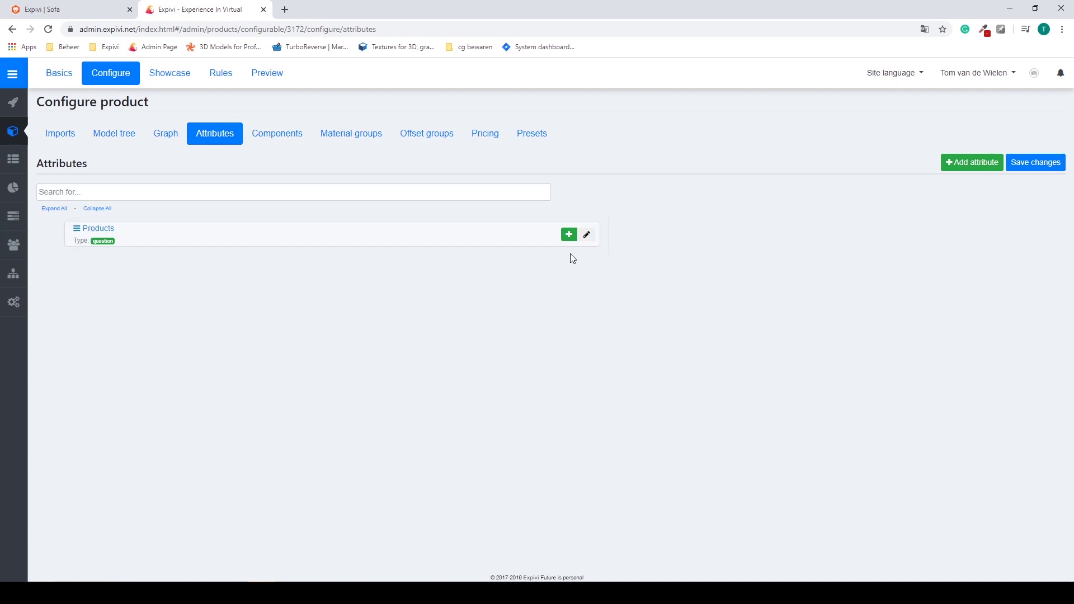
- Review the Products attribute's Chair and Shirt options, then open the Showcase scene editor
click(587, 238)
scroll(652, 287, down, 4)
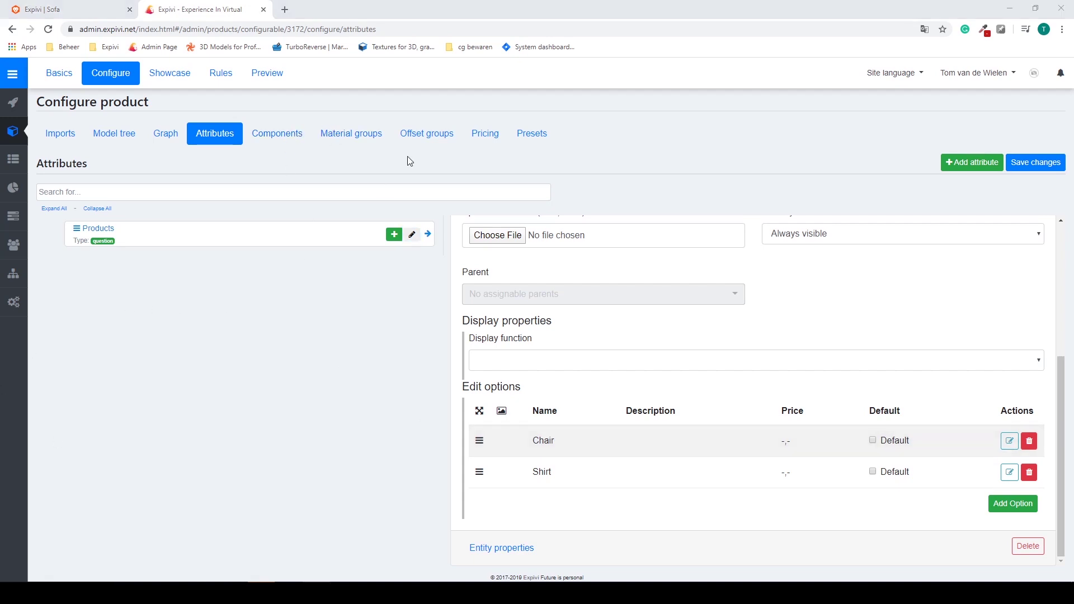
click(182, 75)
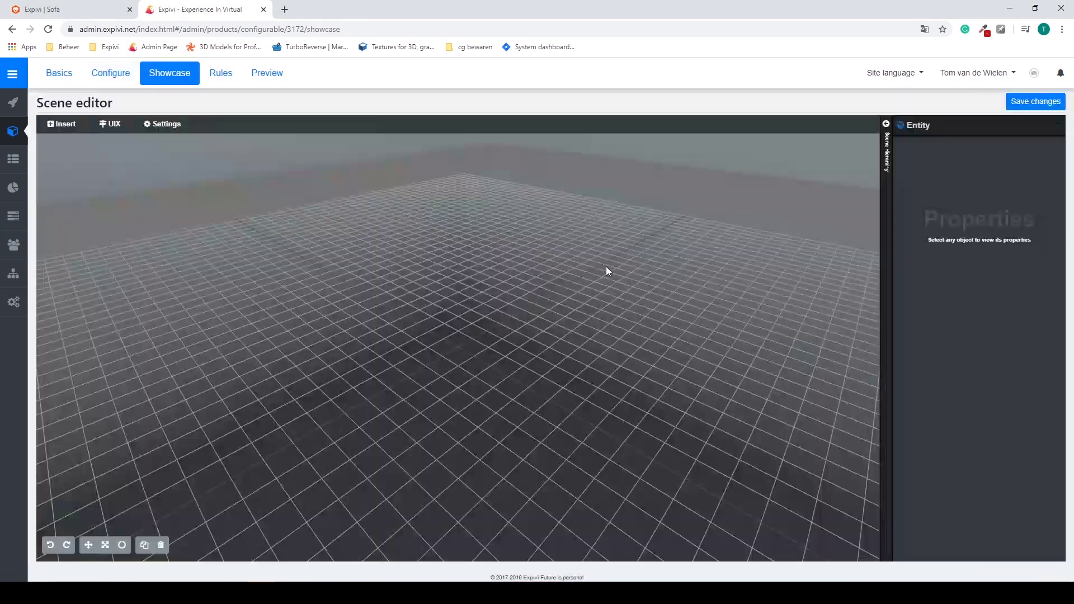
- In the scene hierarchy, set the Configurable node's X, Y and Z scale to 0.1, then select Hemisphere Light
drag(597, 275, 495, 313)
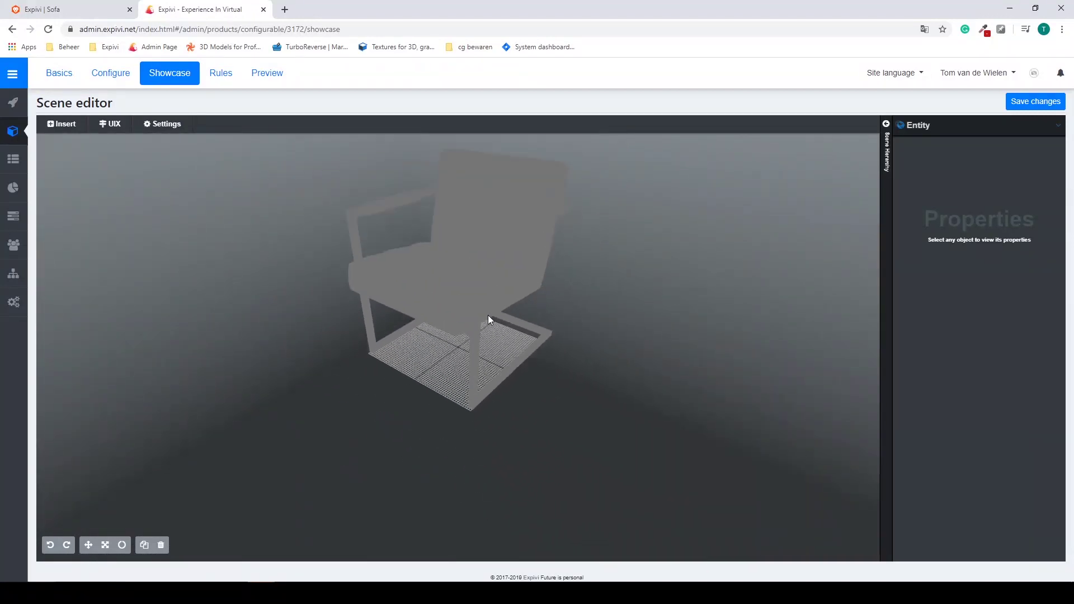
click(886, 127)
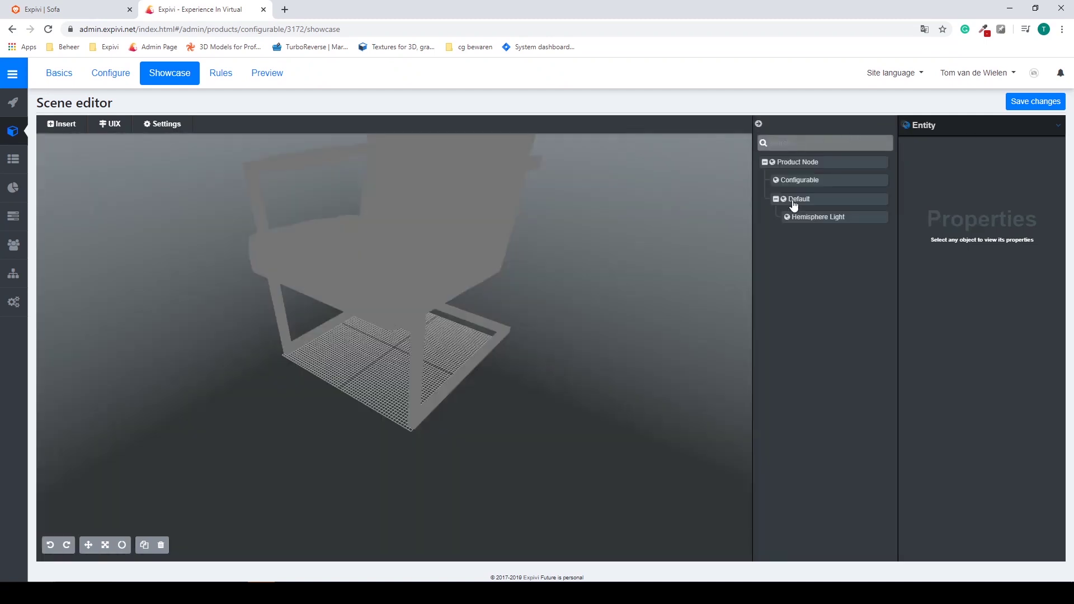
click(806, 182)
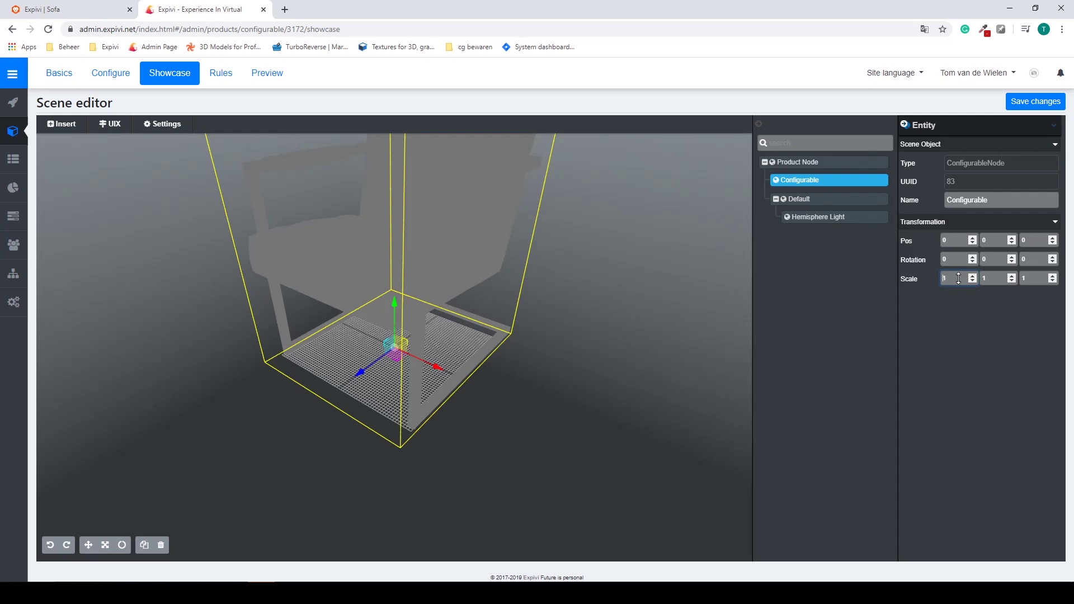
text(0.)
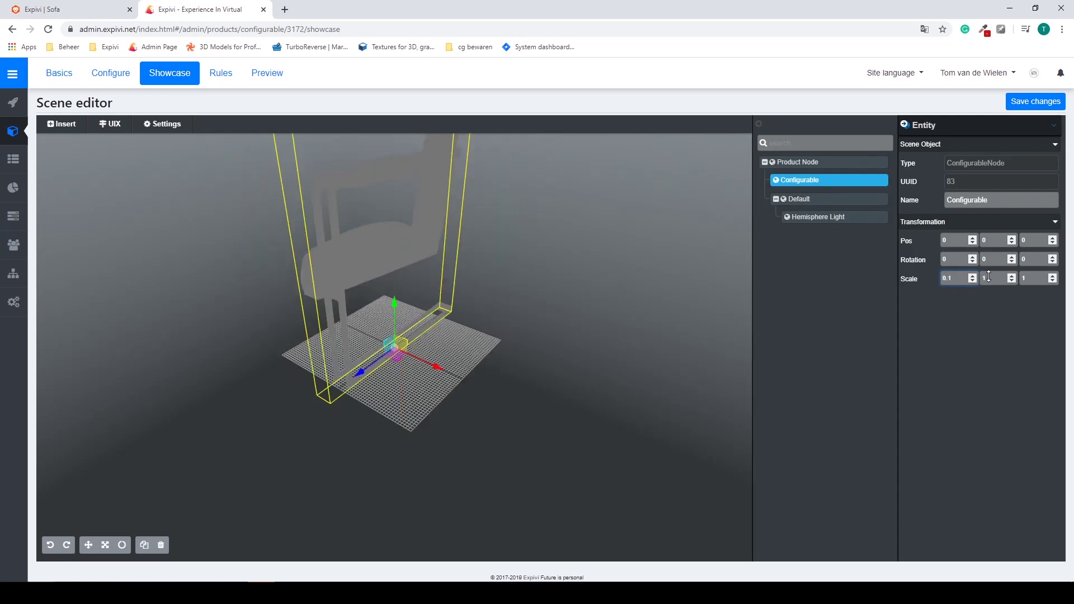
text(0.)
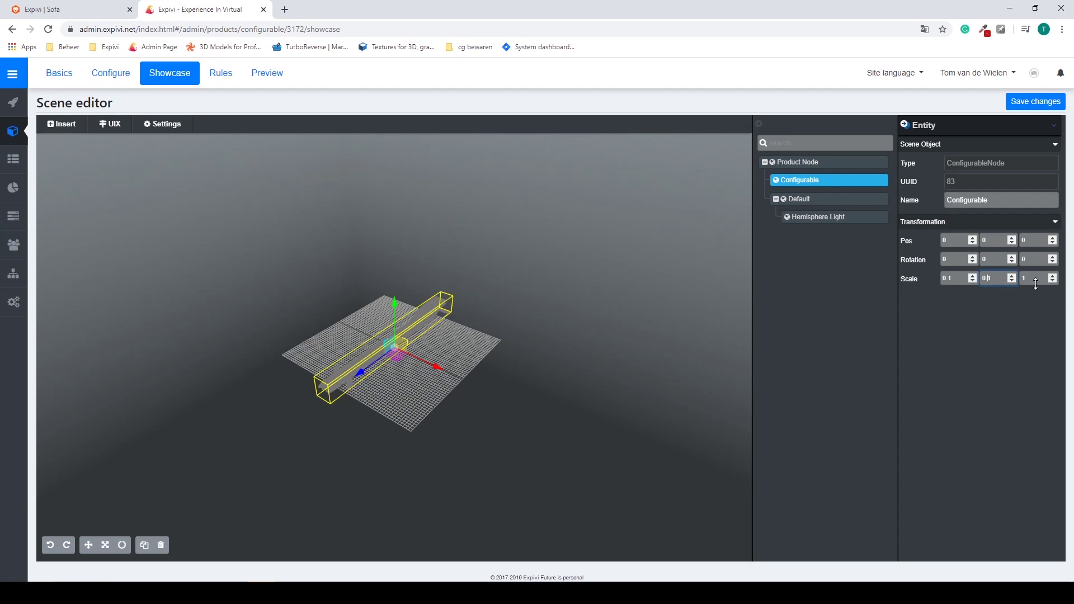
click(1025, 281)
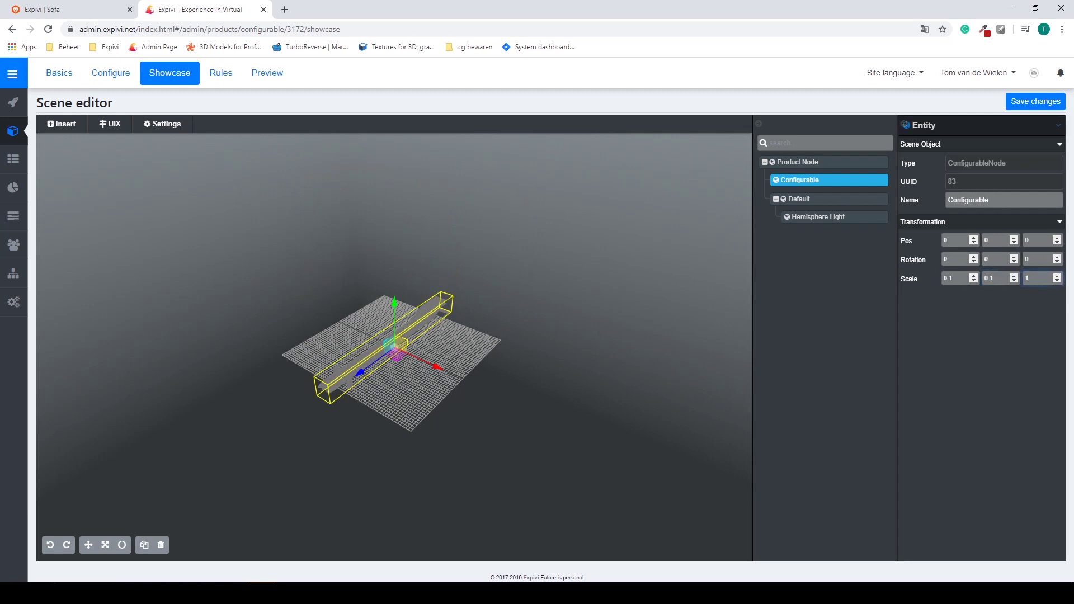
text(0.)
scroll(419, 358, up, 10)
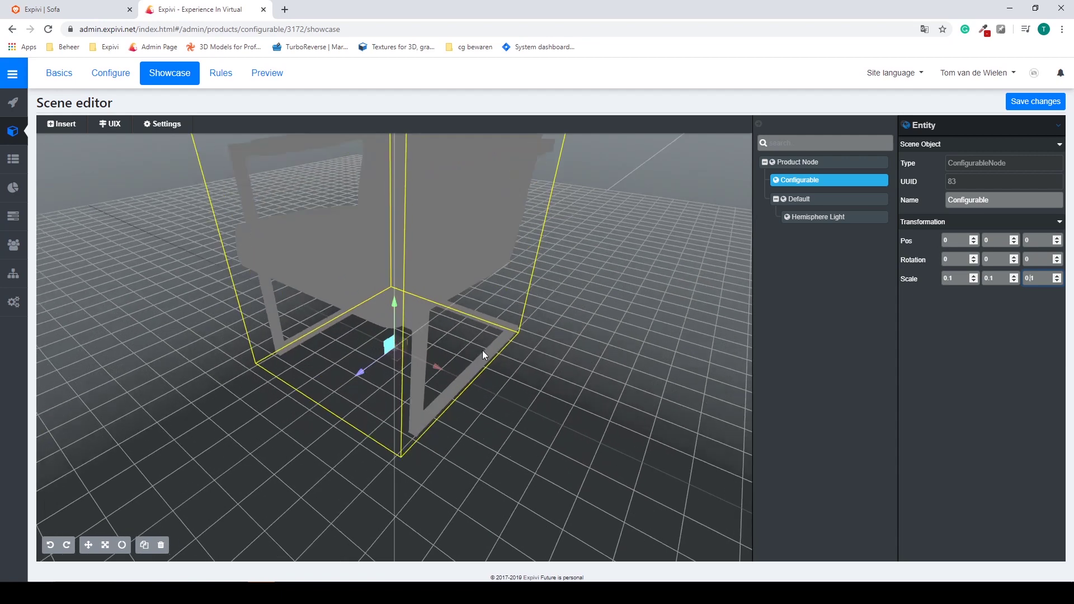
drag(482, 350, 459, 299)
scroll(527, 353, down, 8)
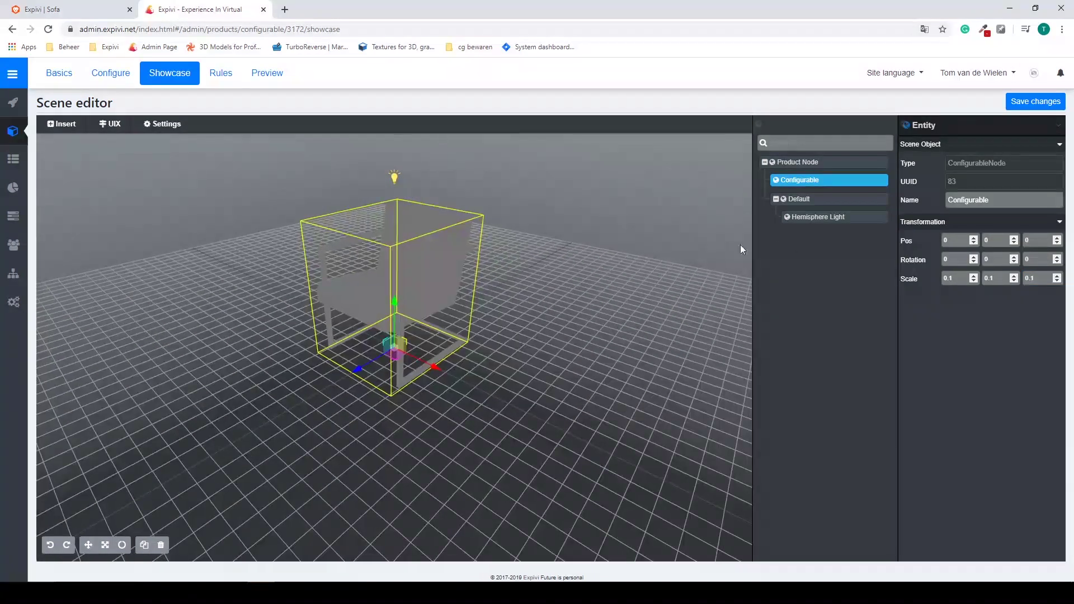
click(820, 217)
drag(667, 229, 609, 240)
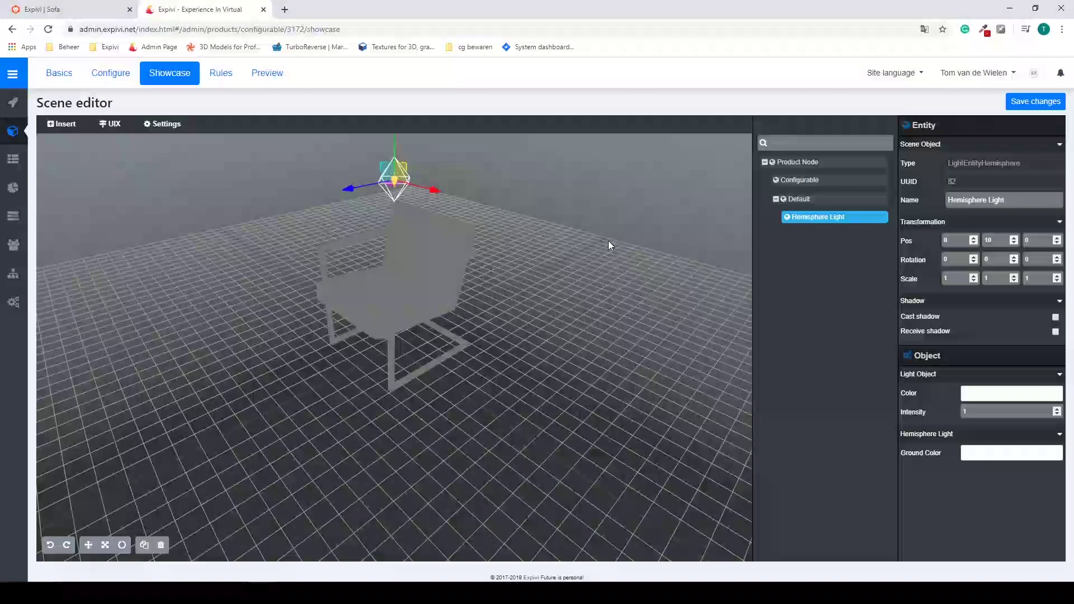